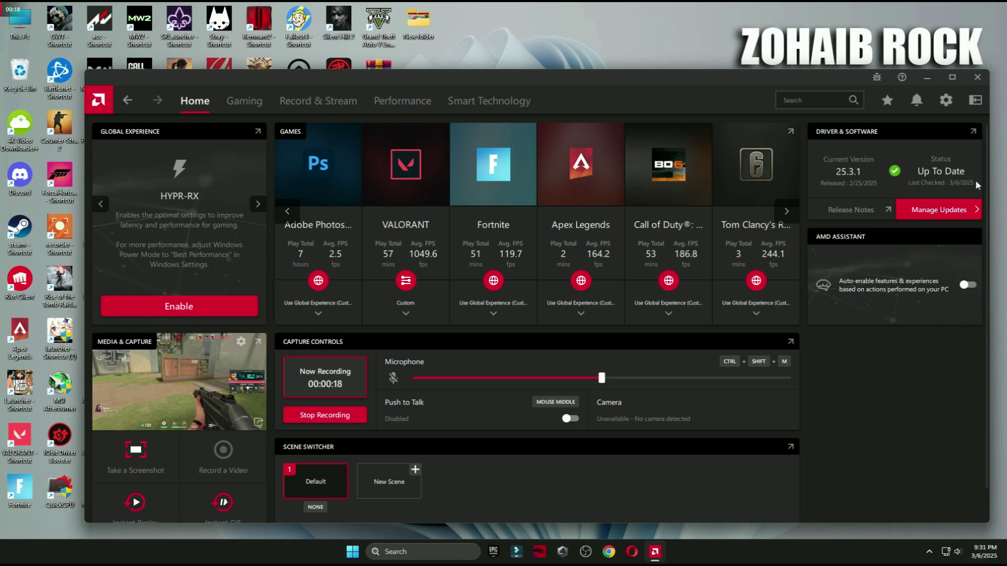
# Close the AMD software window and extract the AMD Radeon software optimize pack archive onto the desktop
pyautogui.click(977, 77)
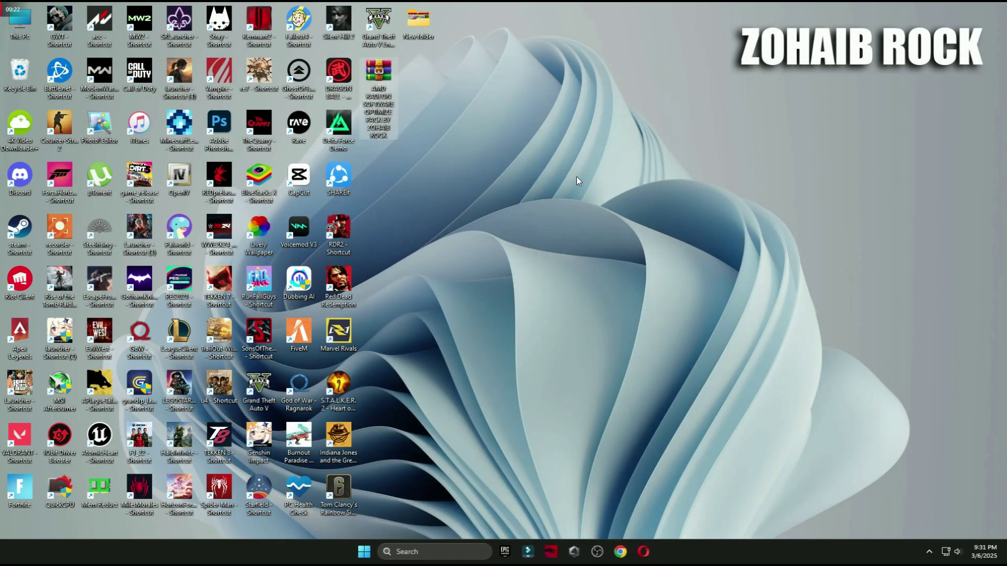
pyautogui.moveTo(377, 125); pyautogui.dragTo(577, 177)
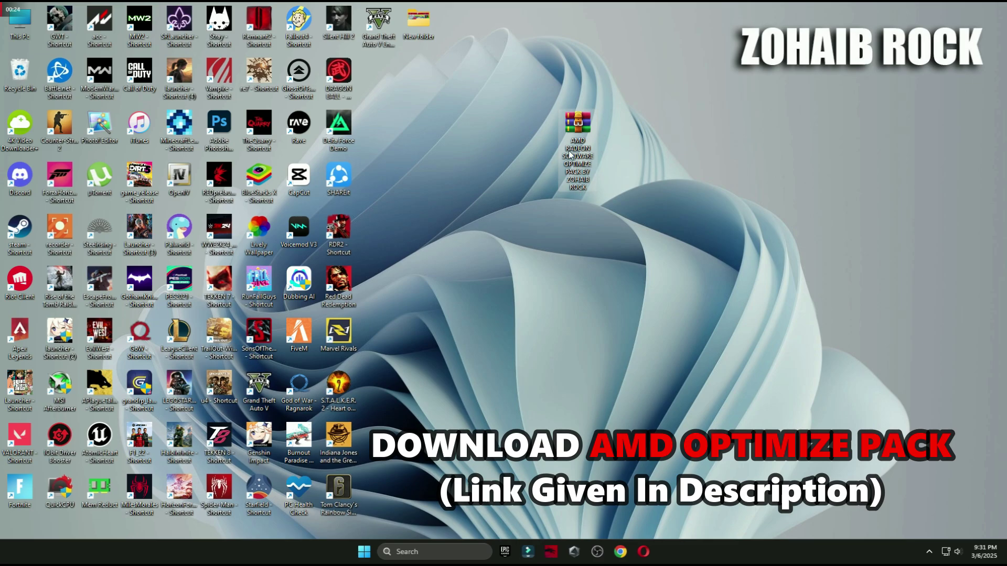
pyautogui.rightClick(570, 155)
pyautogui.moveTo(618, 360)
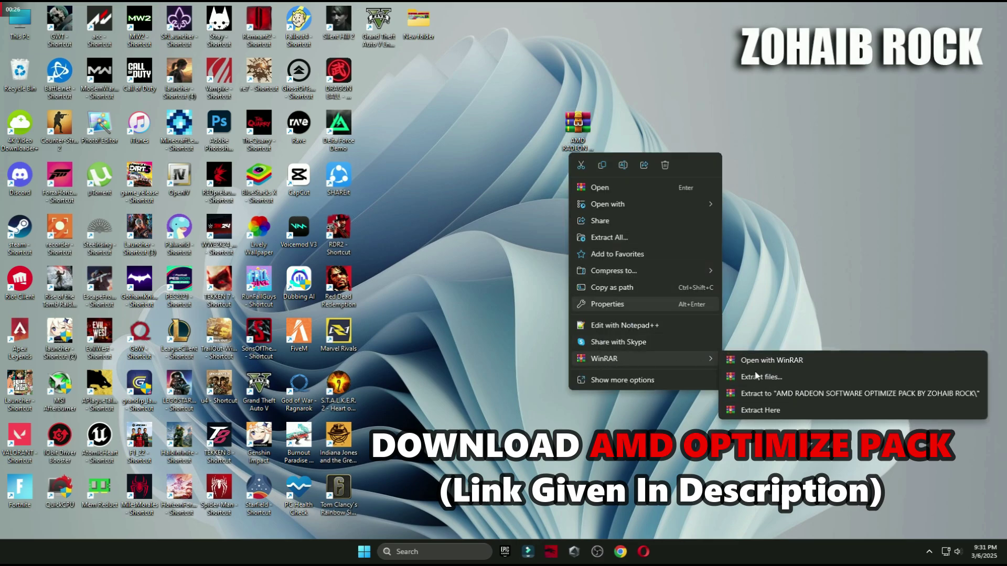
pyautogui.click(760, 410)
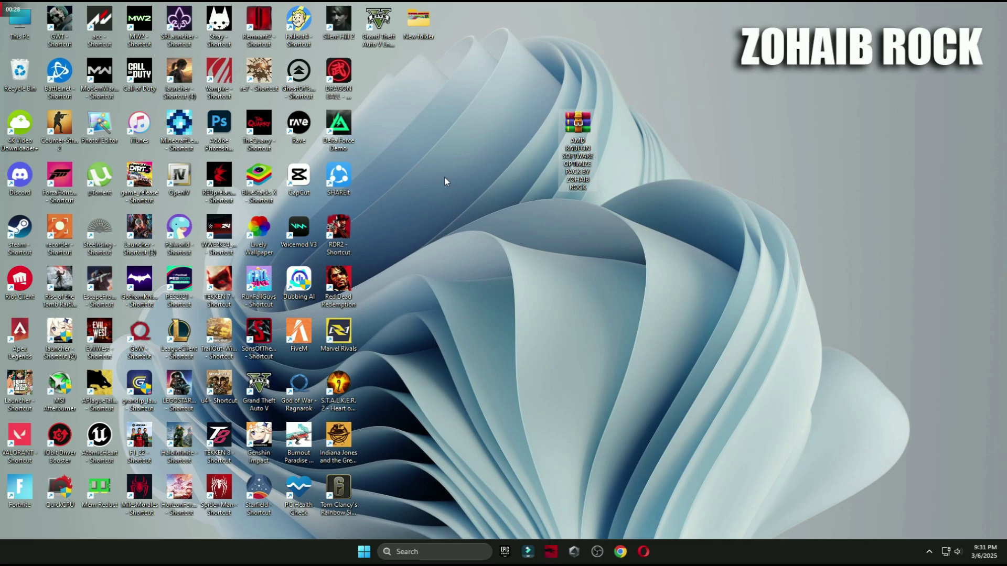
# Place the extracted optimize pack folder beside its archive and open its "1 Windows Settings Best (Registry)" subfolder
pyautogui.moveTo(386, 98); pyautogui.dragTo(531, 141)
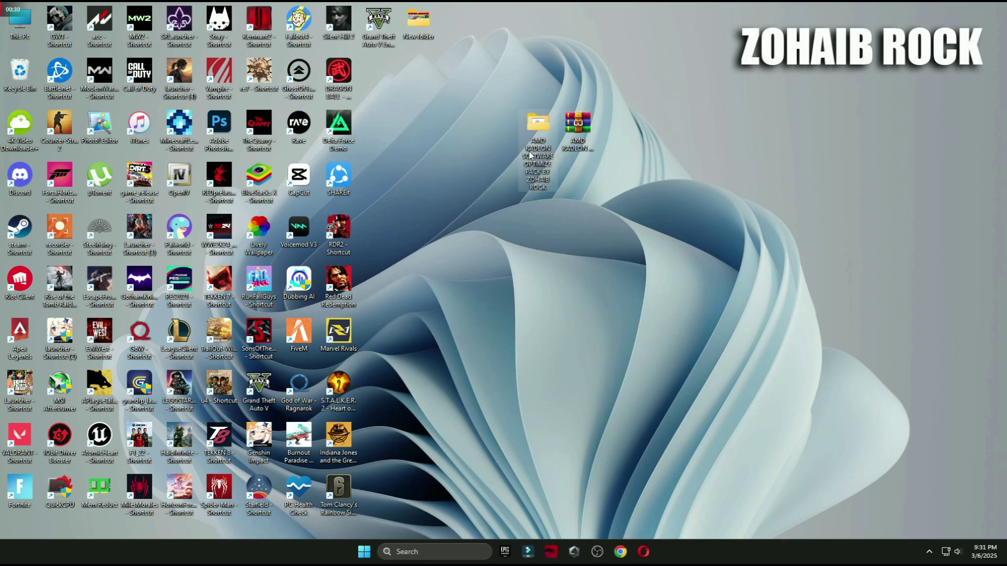
pyautogui.doubleClick(532, 131)
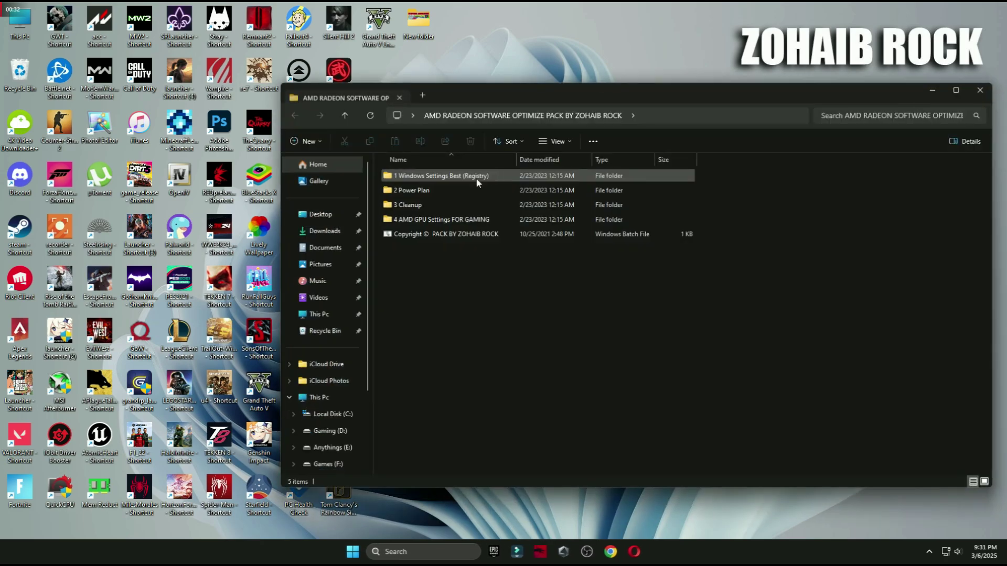
pyautogui.doubleClick(438, 175)
# Open Windows Settings, look through the options on the System page and close it again
pyautogui.click(352, 552)
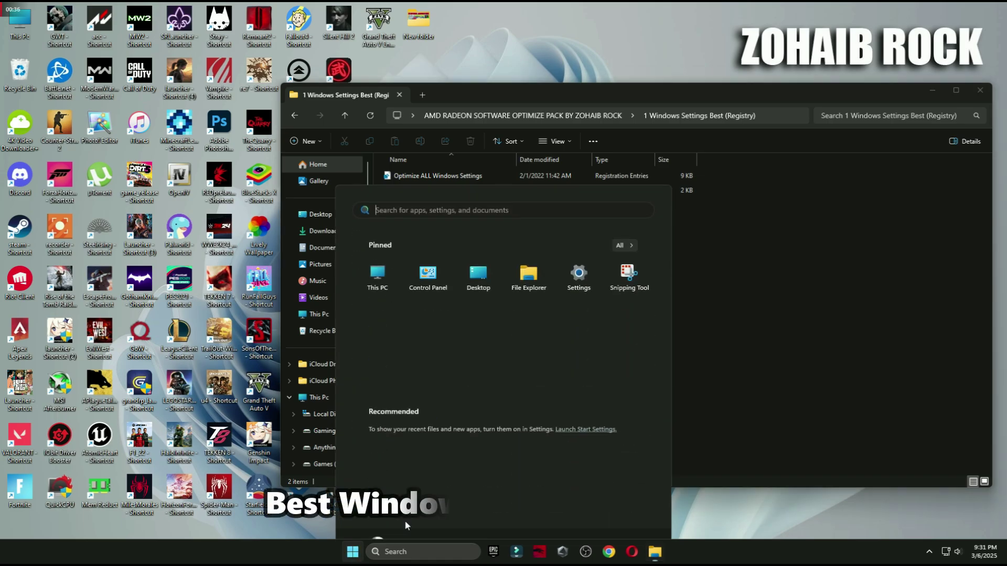
pyautogui.click(573, 247)
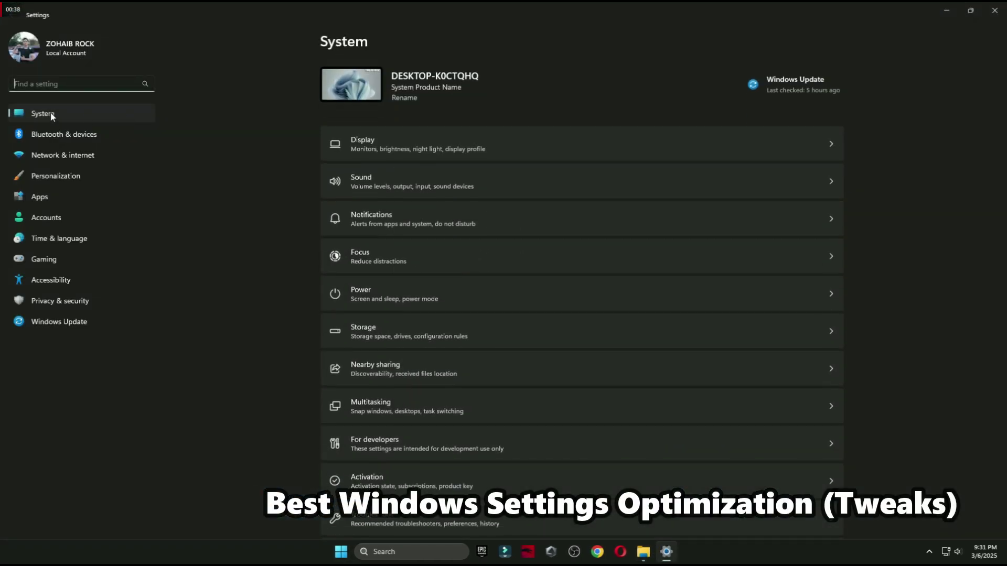
pyautogui.scroll(-3, 682, 228)
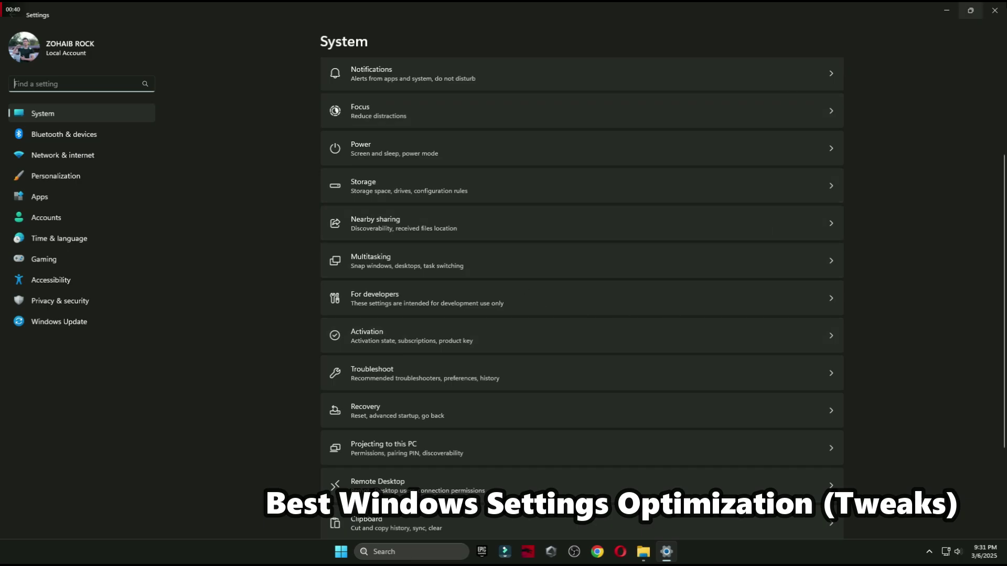
pyautogui.hotkey('alt', 'F4')
# Add the "Optimize ALL Windows Settings" registry file to the Windows registry and confirm the import
pyautogui.click(421, 178)
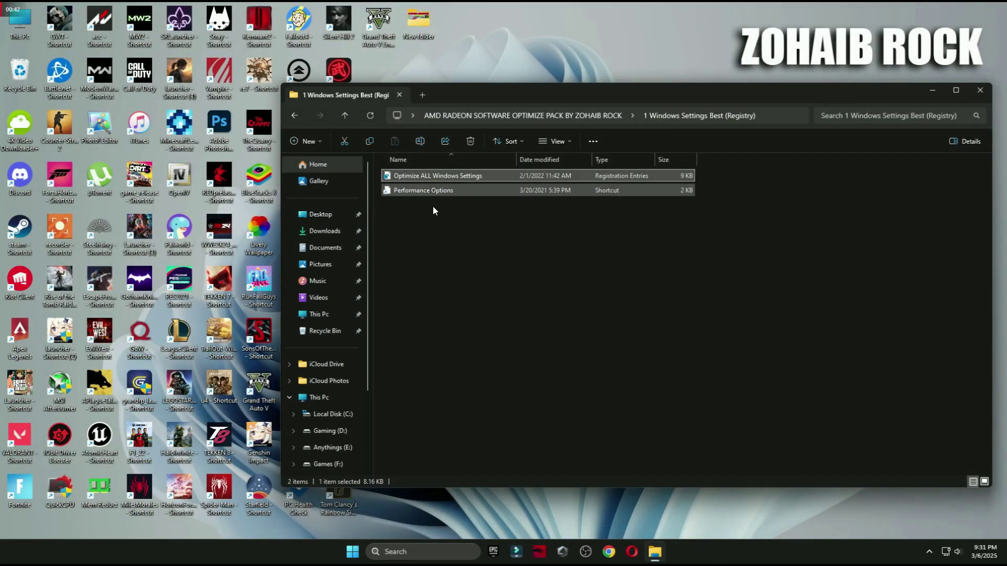
pyautogui.doubleClick(421, 178)
pyautogui.click(557, 357)
pyautogui.click(580, 289)
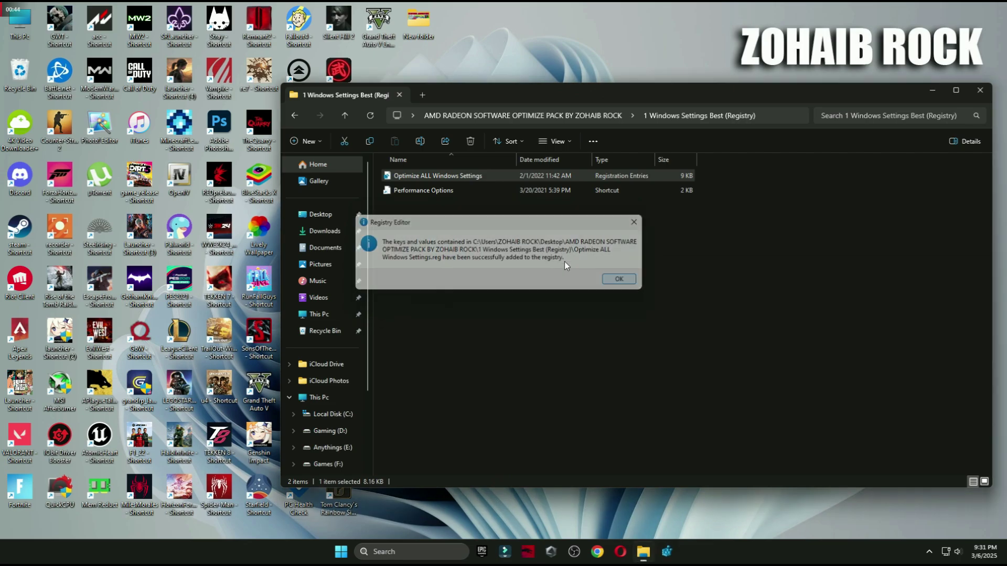
pyautogui.click(619, 278)
# Open the Performance Options shortcut and accept "Let Windows choose what's best for my computer" for visual effects
pyautogui.doubleClick(424, 190)
pyautogui.moveTo(198, 45); pyautogui.dragTo(528, 87)
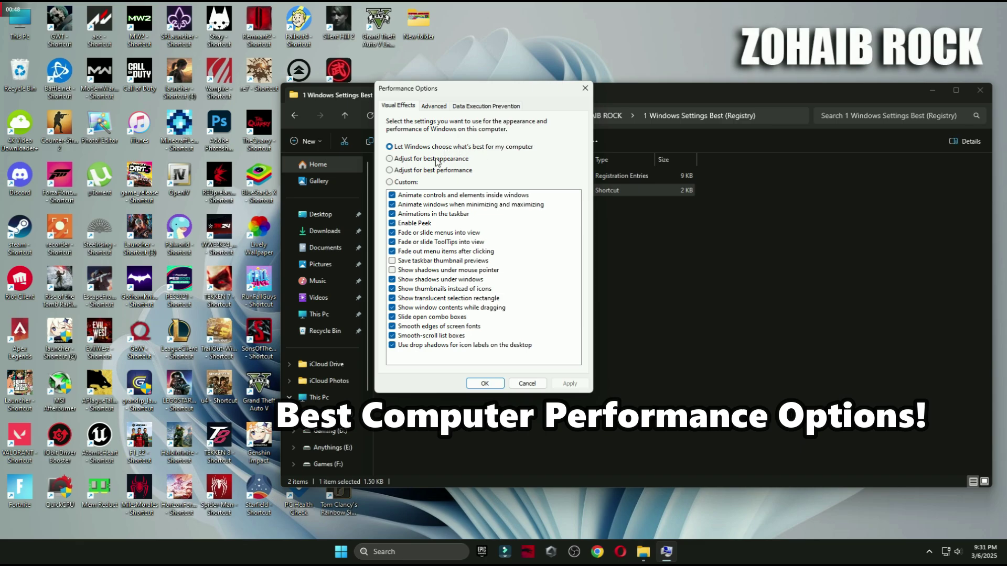
pyautogui.click(484, 384)
# Open the pack's "2 Power Plan" folder, launch the installed Quick CPU from the desktop and minimize the folder window
pyautogui.click(294, 114)
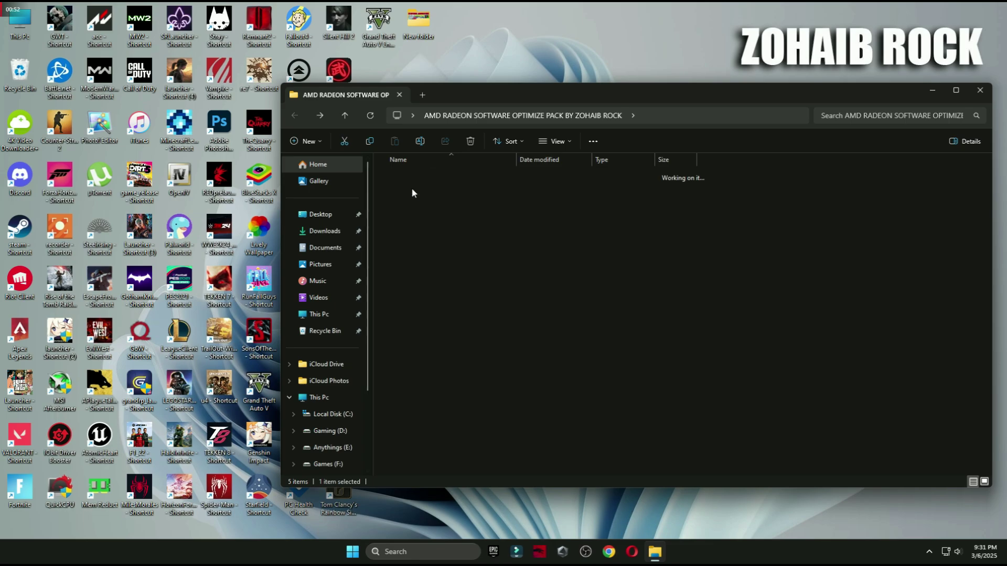
pyautogui.doubleClick(433, 189)
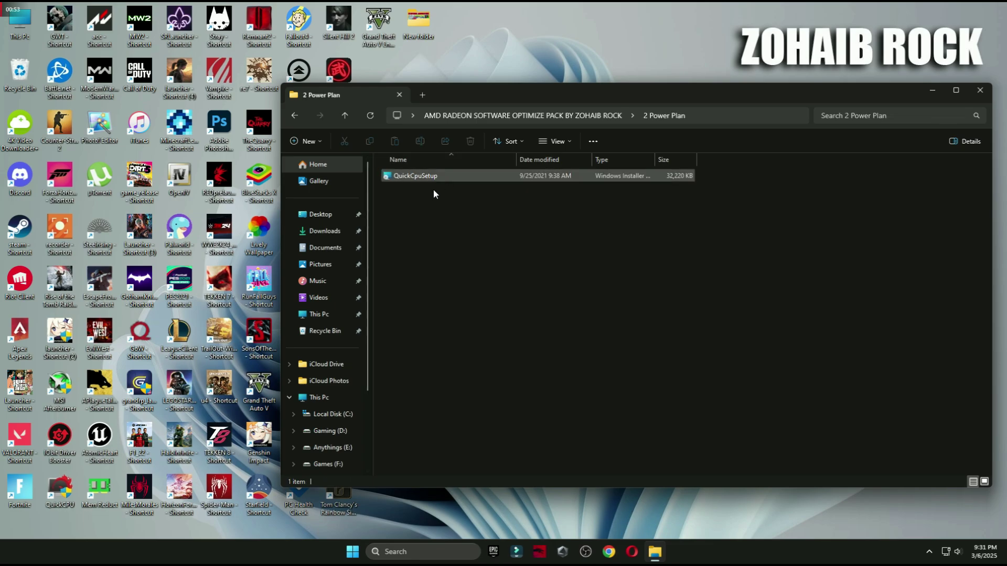
pyautogui.doubleClick(53, 491)
pyautogui.click(528, 365)
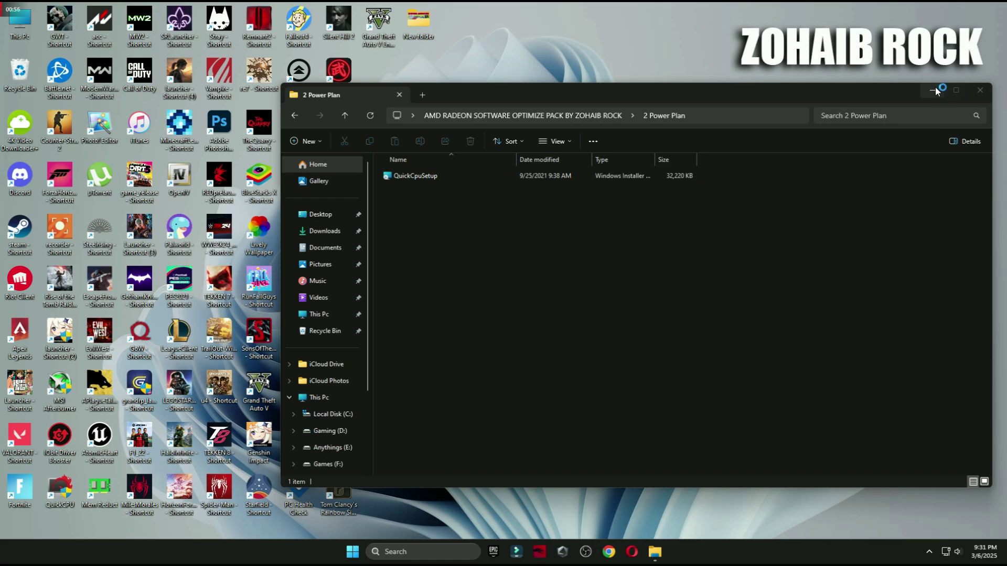
pyautogui.click(934, 90)
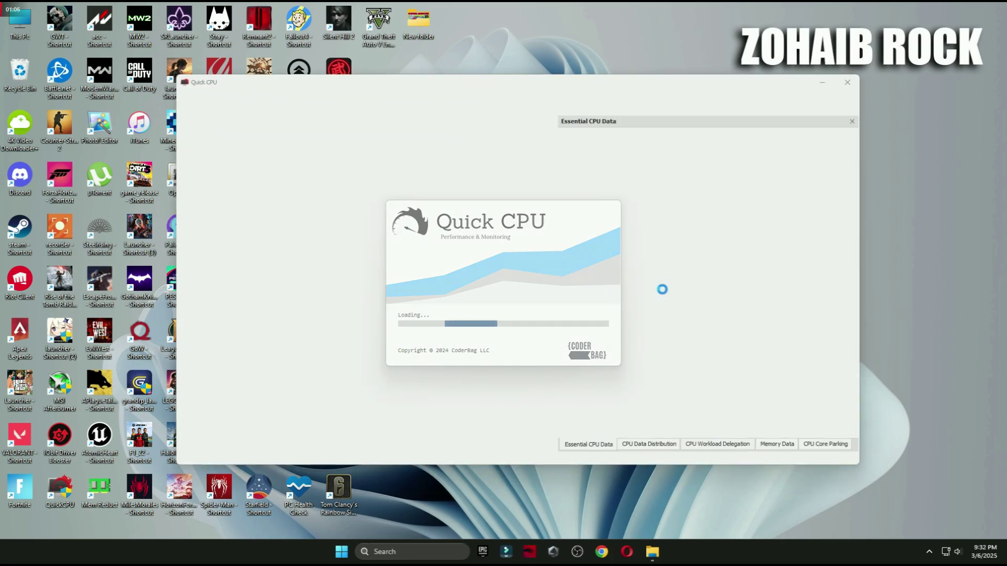
pyautogui.moveTo(616, 80); pyautogui.dragTo(739, 87)
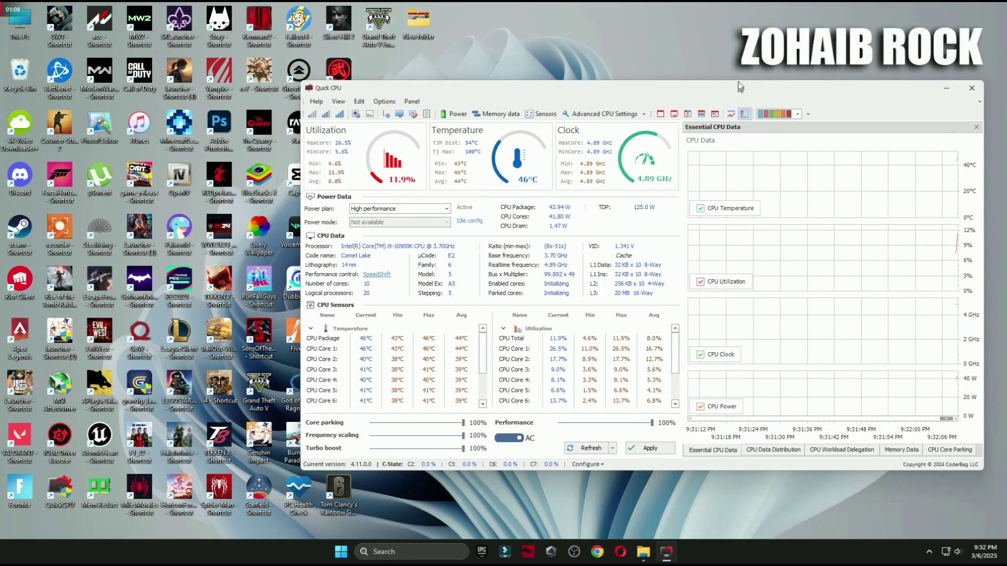
# Apply the High performance power plan with core parking, frequency scaling, turbo boost and performance at 100%, and close Quick CPU
pyautogui.click(426, 211)
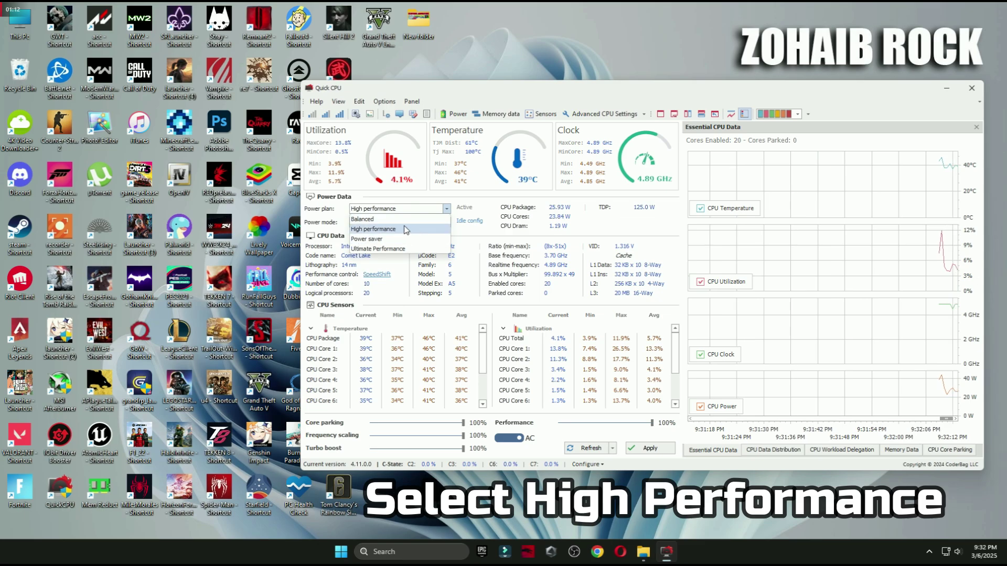
pyautogui.click(385, 231)
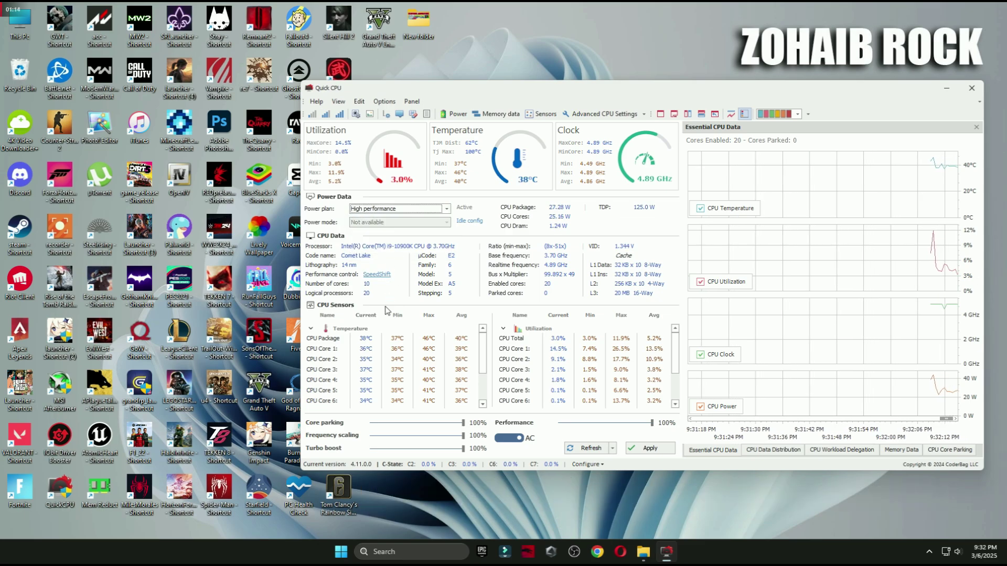
pyautogui.click(465, 424)
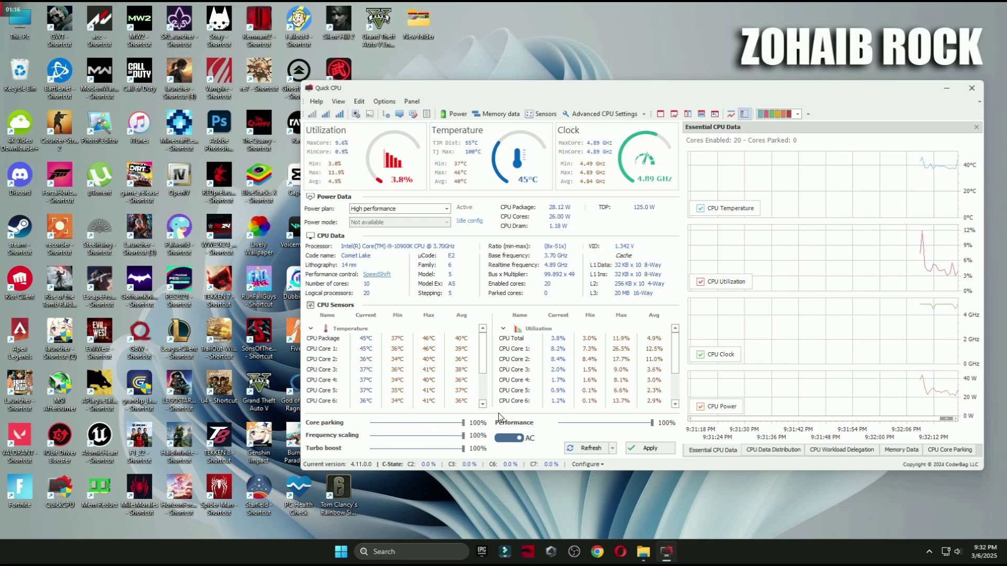
pyautogui.click(461, 448)
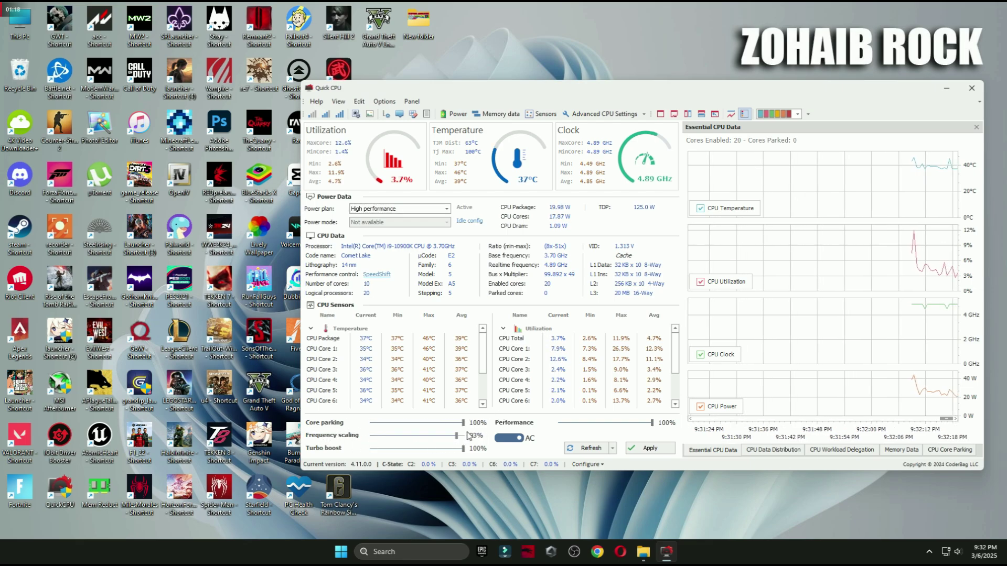
pyautogui.moveTo(451, 451); pyautogui.dragTo(464, 449)
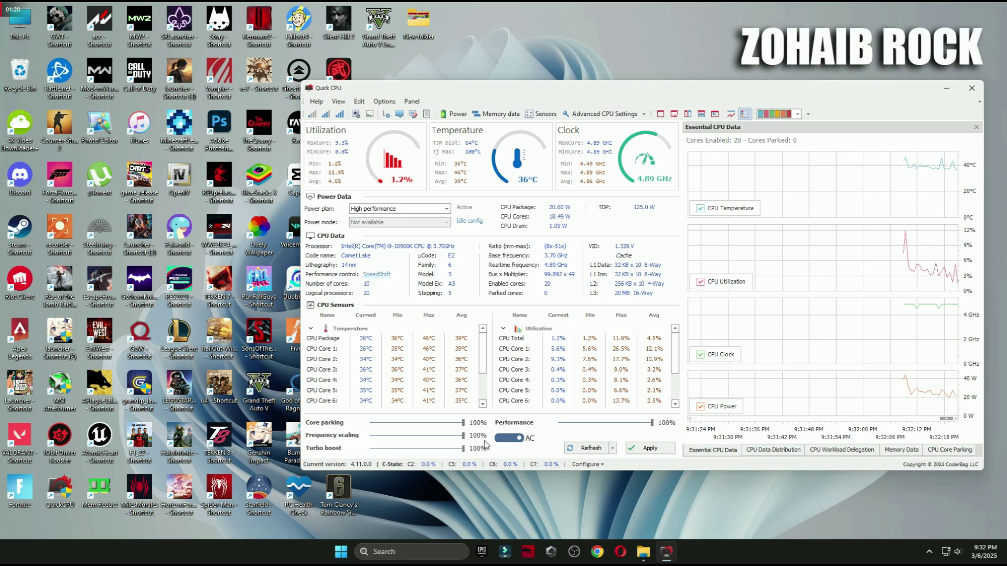
pyautogui.moveTo(652, 422)
pyautogui.mouseDown()
pyautogui.moveTo(640, 429)
pyautogui.moveTo(653, 425)
pyautogui.mouseUp()
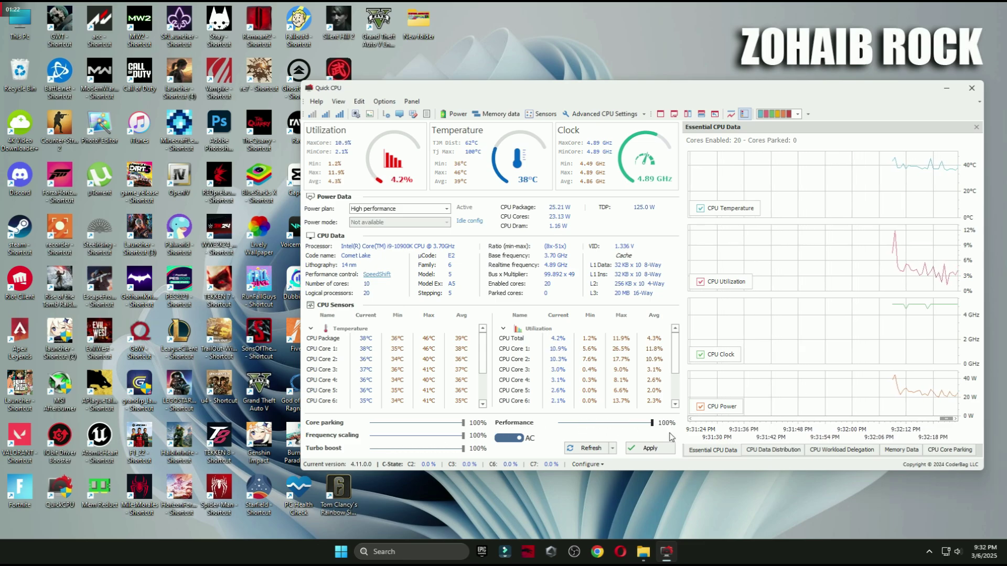
pyautogui.click(650, 449)
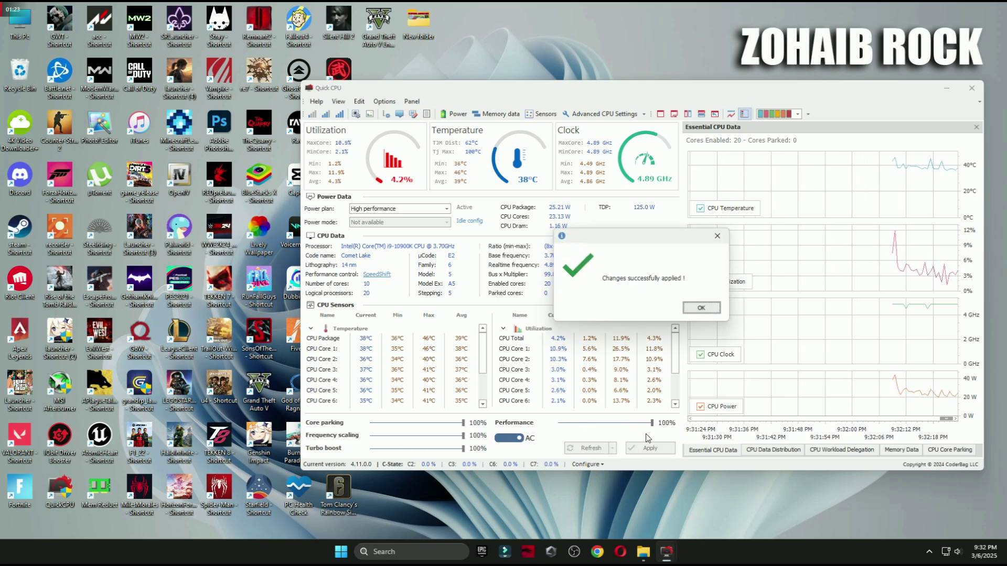
pyautogui.click(703, 308)
pyautogui.click(972, 88)
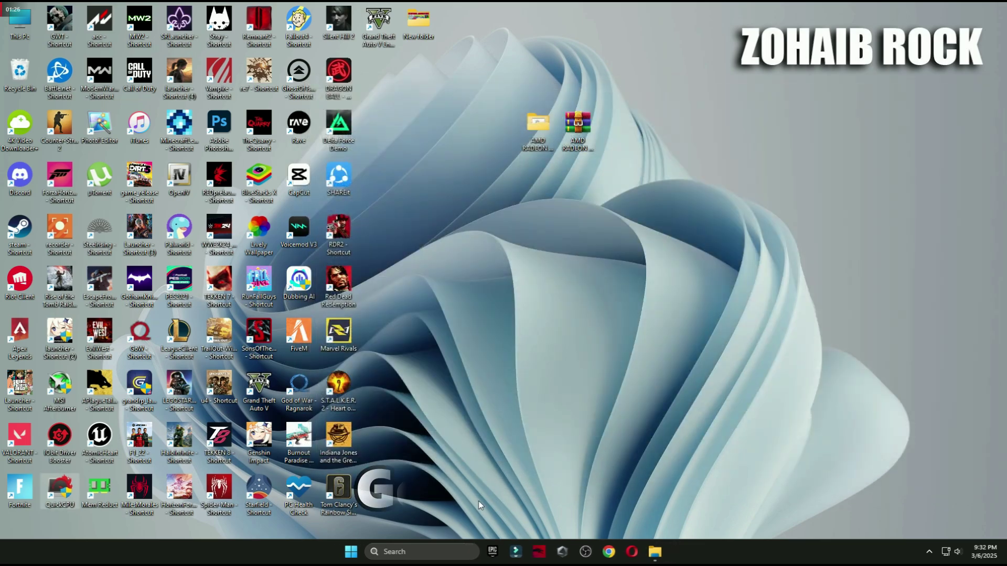
# Search Windows for "power", check the selected power plan and the additional plans in Power Options, and close it
pyautogui.click(428, 547)
pyautogui.write('power')
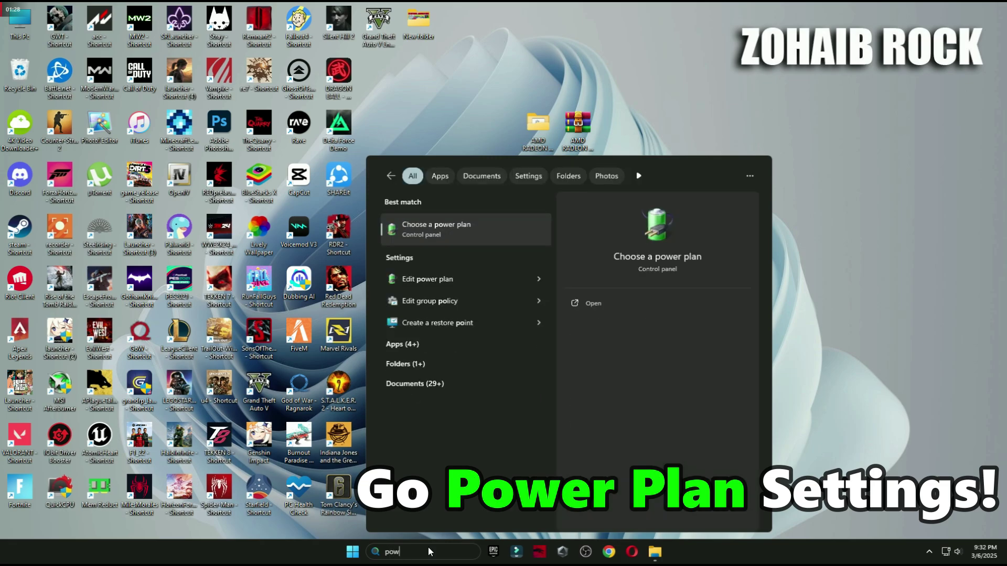
pyautogui.click(481, 224)
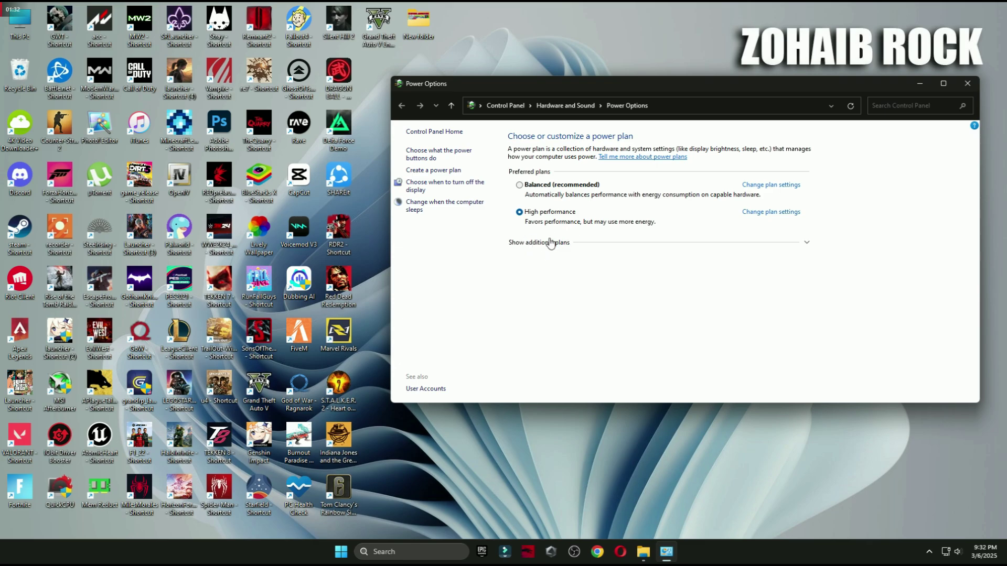
pyautogui.click(550, 243)
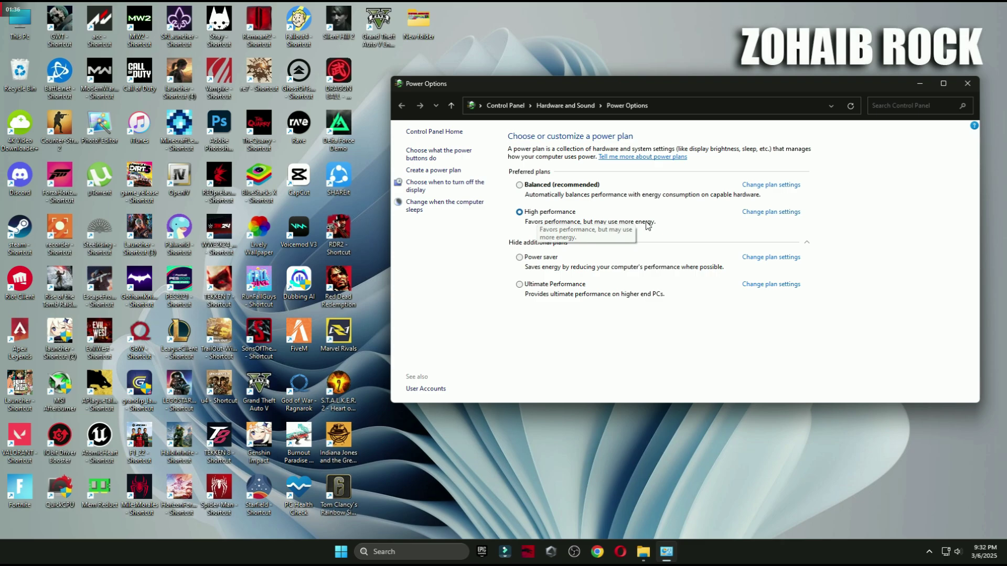
pyautogui.click(804, 243)
pyautogui.click(967, 84)
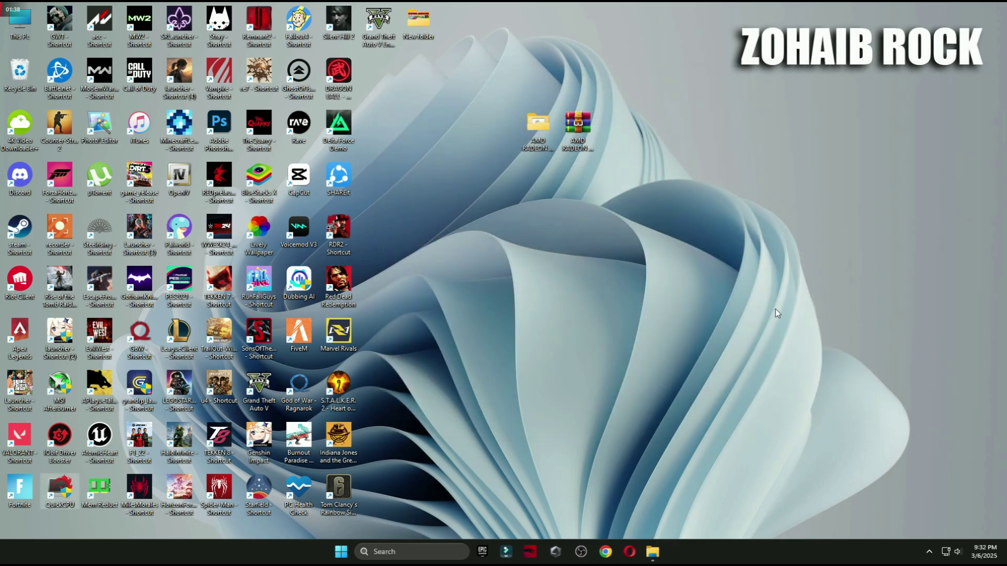
# Open the pack's "3 Cleanup" folder and run the Delete Temporary Files and Delete Windows Update Cache scripts
pyautogui.click(655, 552)
pyautogui.click(296, 116)
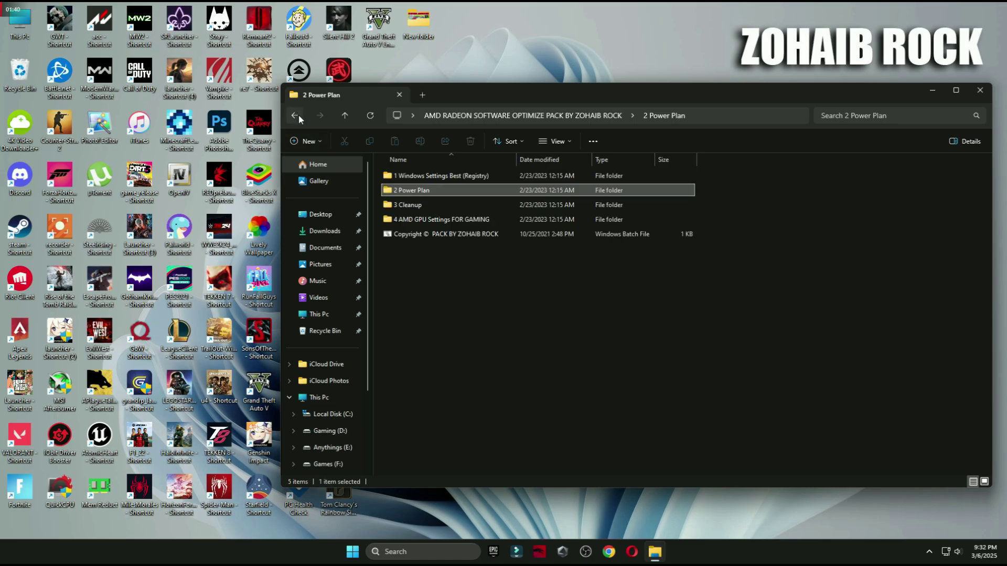
pyautogui.doubleClick(388, 207)
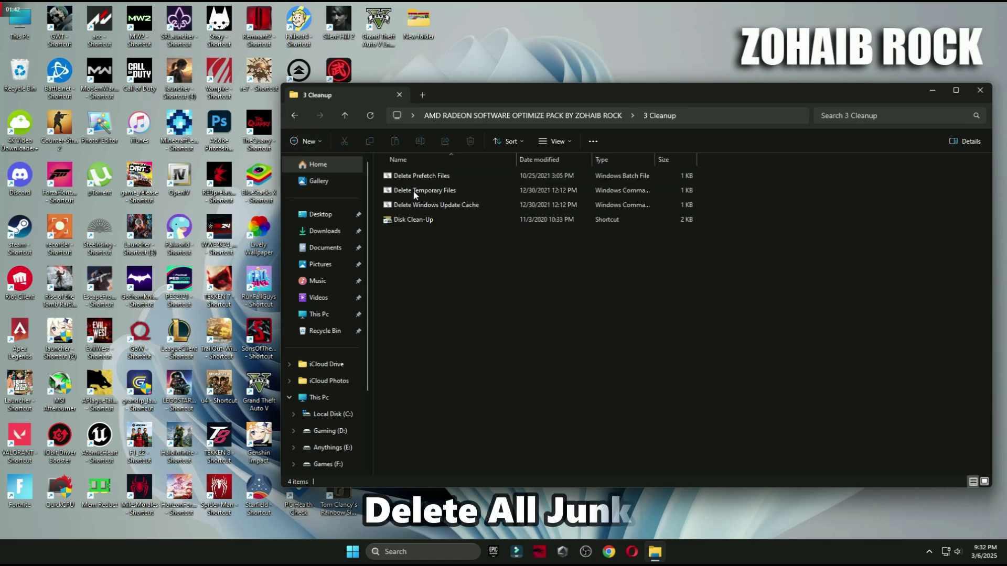
pyautogui.click(424, 189)
pyautogui.doubleClick(425, 190)
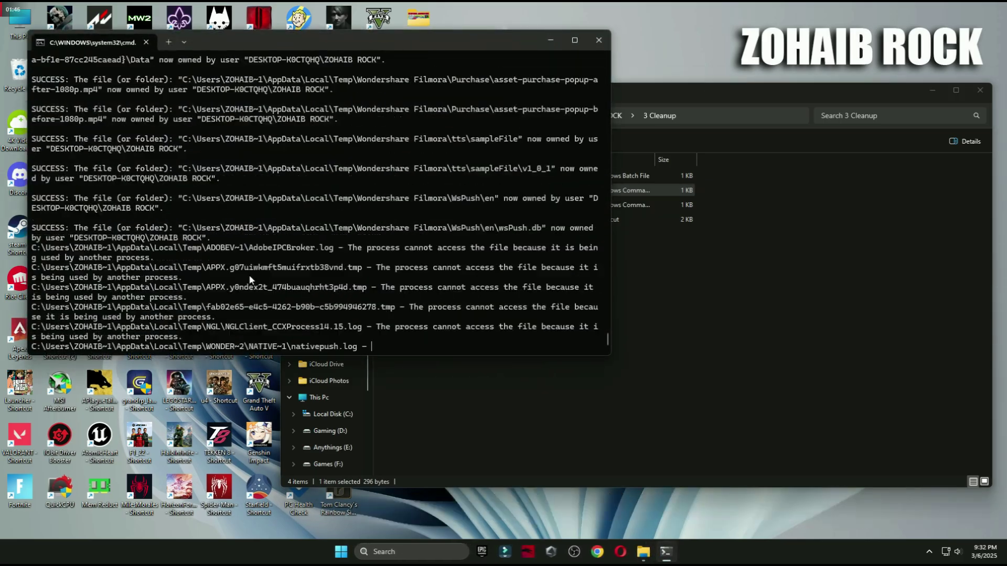
pyautogui.press('Return')
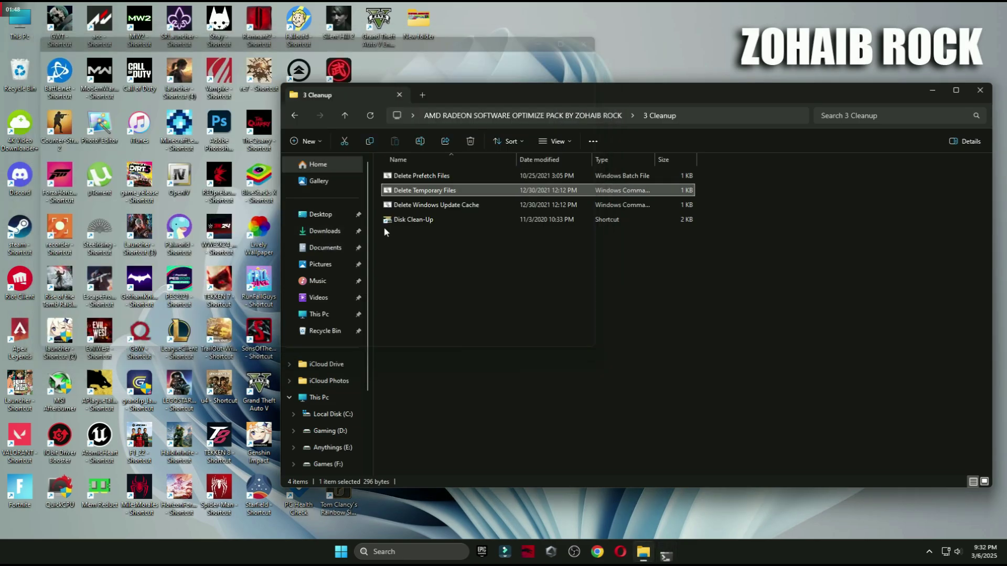
pyautogui.doubleClick(432, 206)
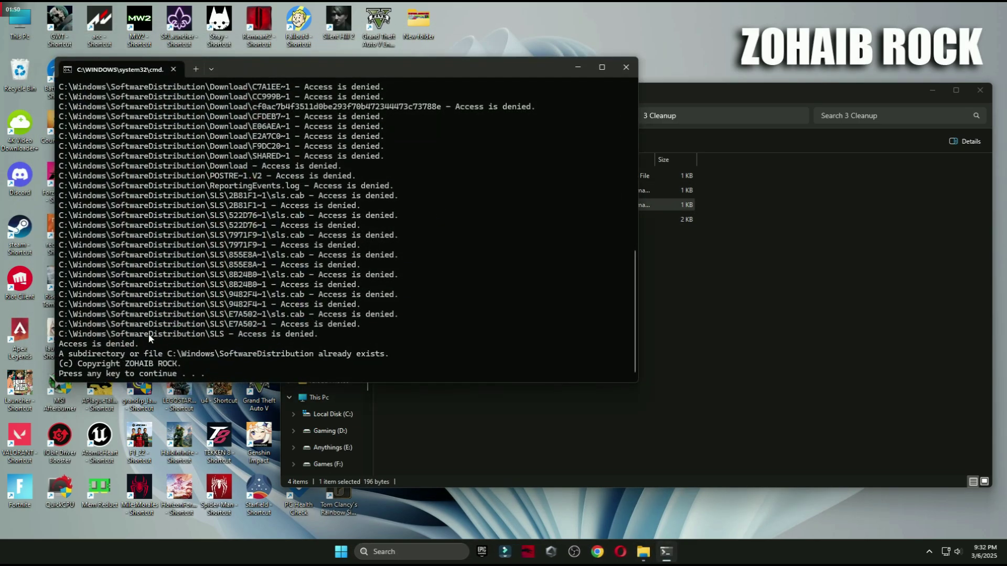
pyautogui.press('Return')
# Run the pack's Disk Clean-Up shortcut on drive C: with the preselected file types and confirm deleting the files
pyautogui.doubleClick(419, 219)
pyautogui.press('super+Down')
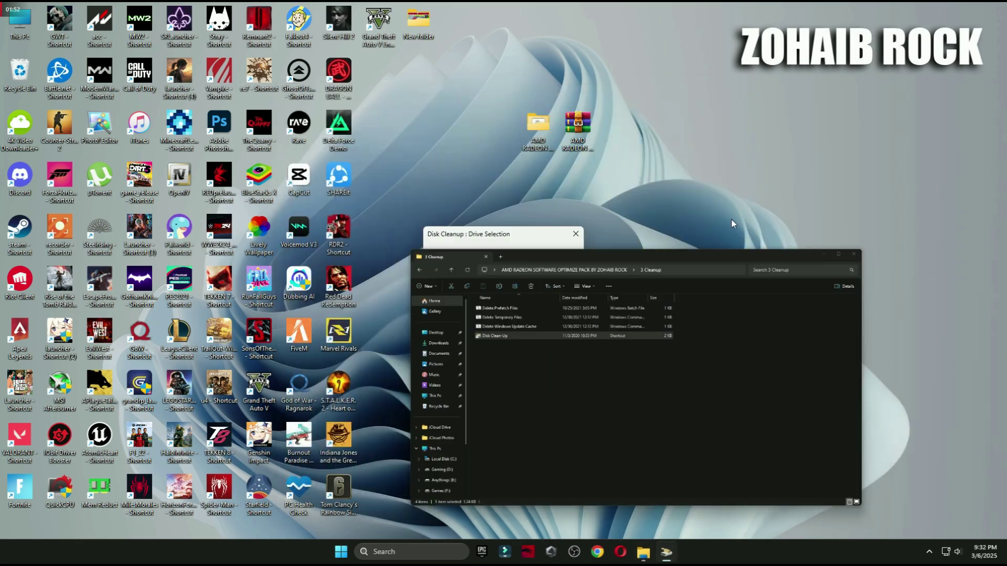
pyautogui.click(477, 295)
pyautogui.moveTo(211, 83); pyautogui.dragTo(593, 92)
pyautogui.scroll(-1, 514, 176)
pyautogui.scroll(1, 514, 176)
pyautogui.click(586, 309)
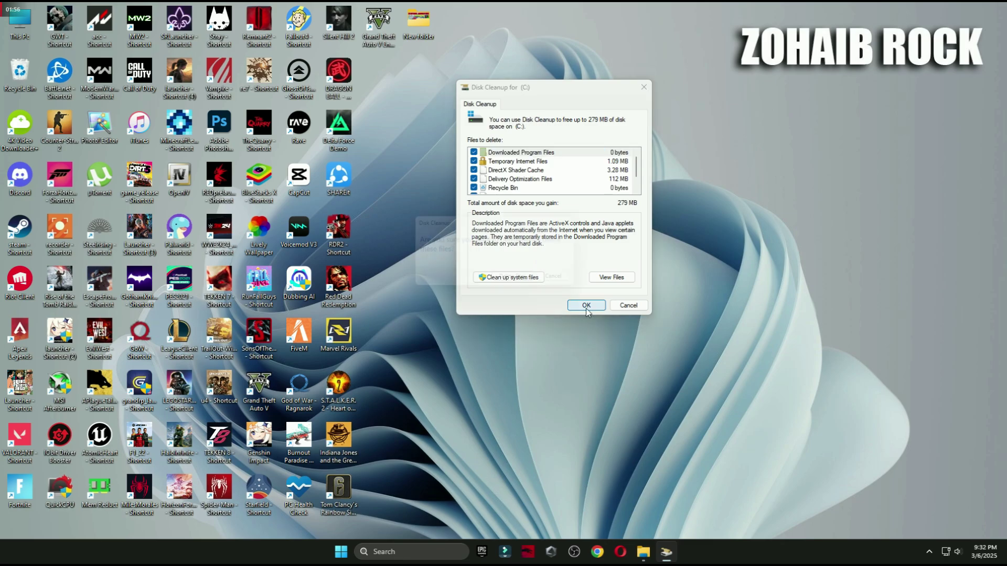
pyautogui.click(517, 282)
pyautogui.moveTo(512, 243); pyautogui.dragTo(575, 99)
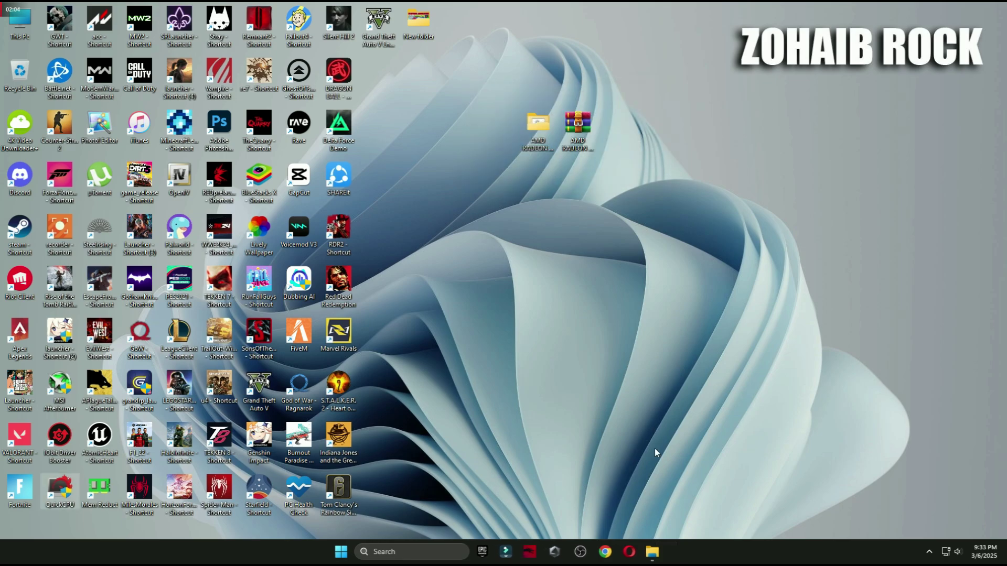
# Open the pack's "4 AMD GPU Settings FOR GAMING" folder, view the three AMD settings pictures, and close the viewer and folder
pyautogui.click(655, 552)
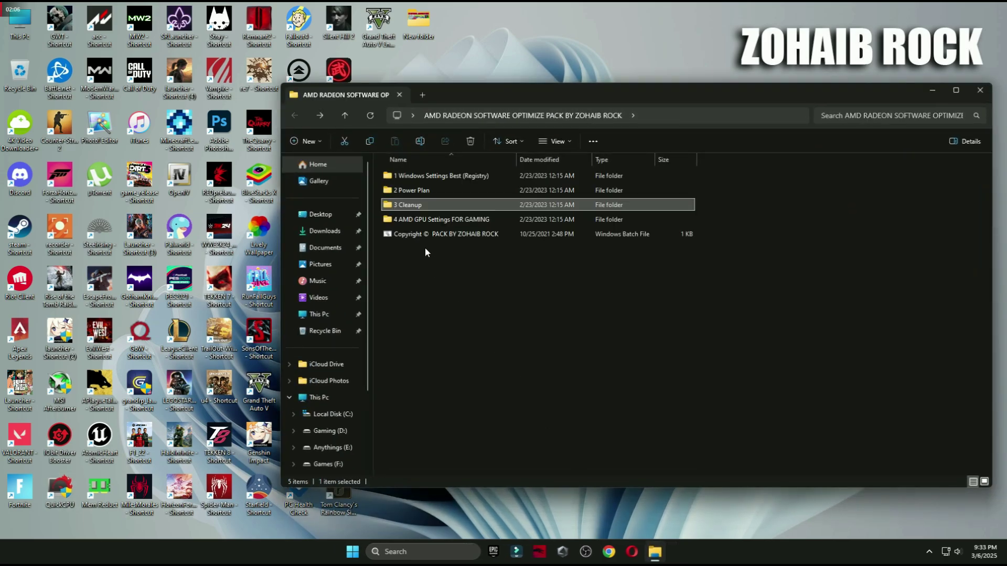
pyautogui.click(428, 219)
pyautogui.doubleClick(431, 220)
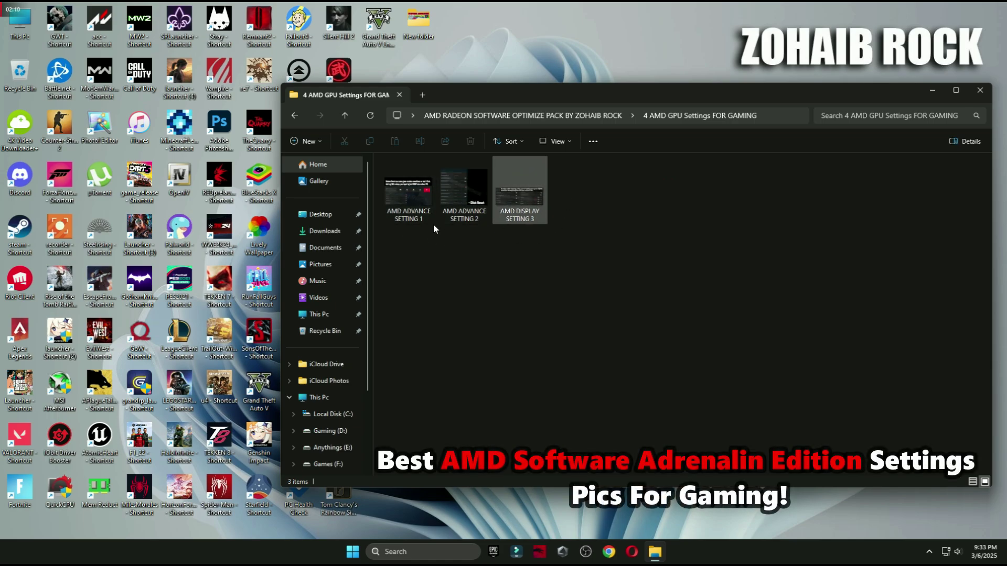
pyautogui.doubleClick(419, 212)
pyautogui.moveTo(511, 42); pyautogui.dragTo(742, 94)
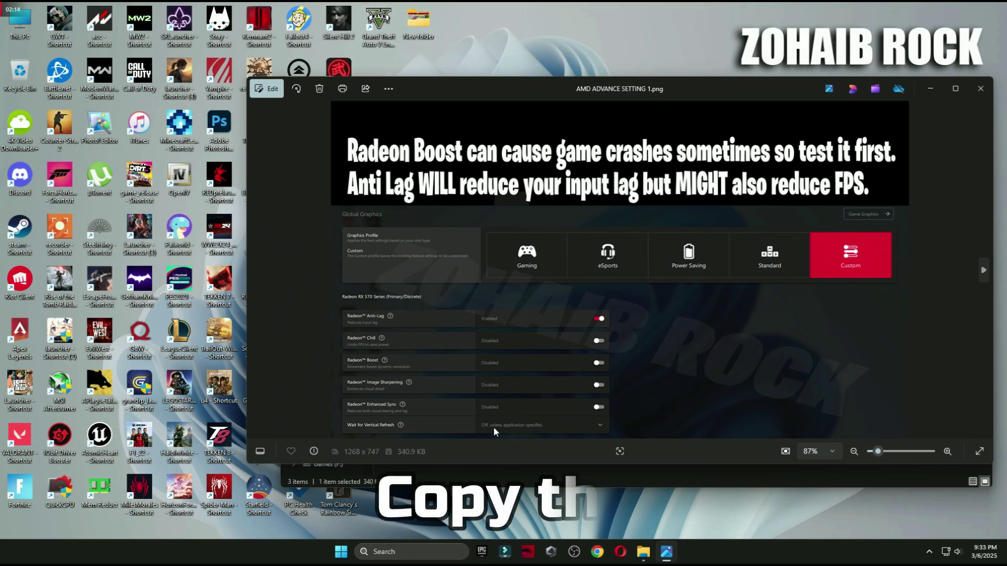
pyautogui.press('Right')
pyautogui.press('Right')
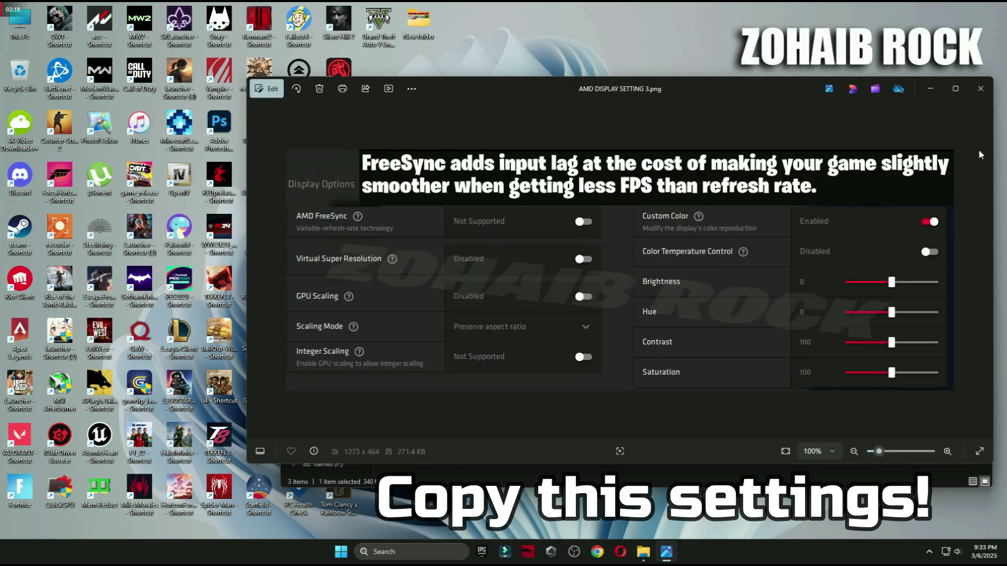
pyautogui.click(980, 93)
pyautogui.hotkey('alt', 'F4')
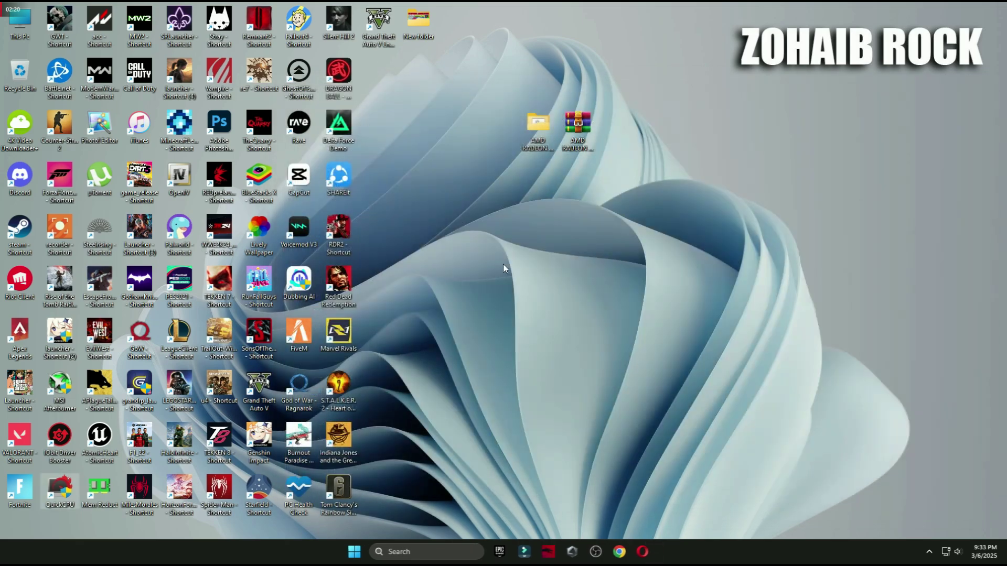
# Launch AMD Software: Adrenalin Edition from the desktop and open its global gaming graphics settings
pyautogui.rightClick(439, 111)
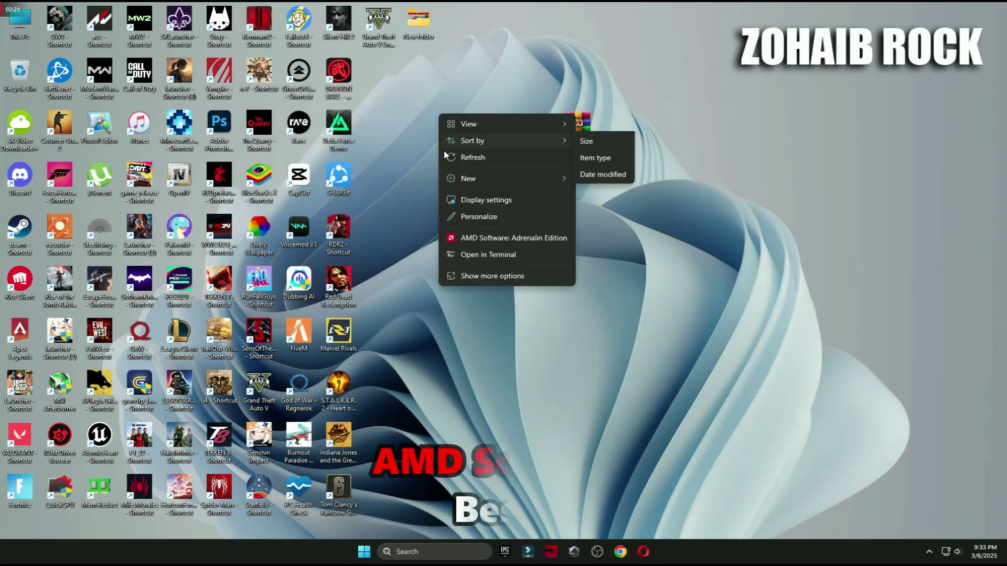
pyautogui.click(505, 237)
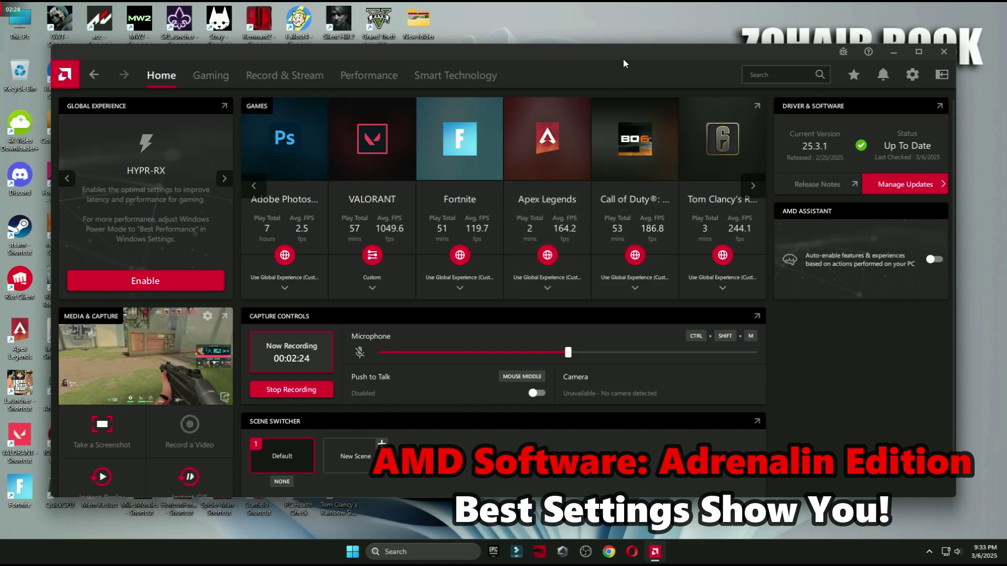
pyautogui.moveTo(622, 58); pyautogui.dragTo(674, 87)
pyautogui.click(259, 104)
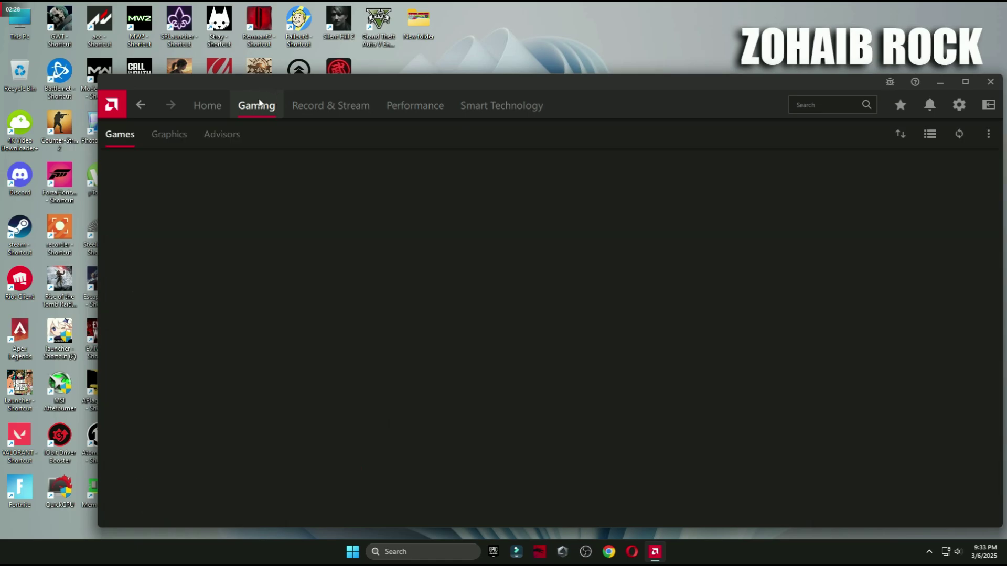
pyautogui.click(169, 136)
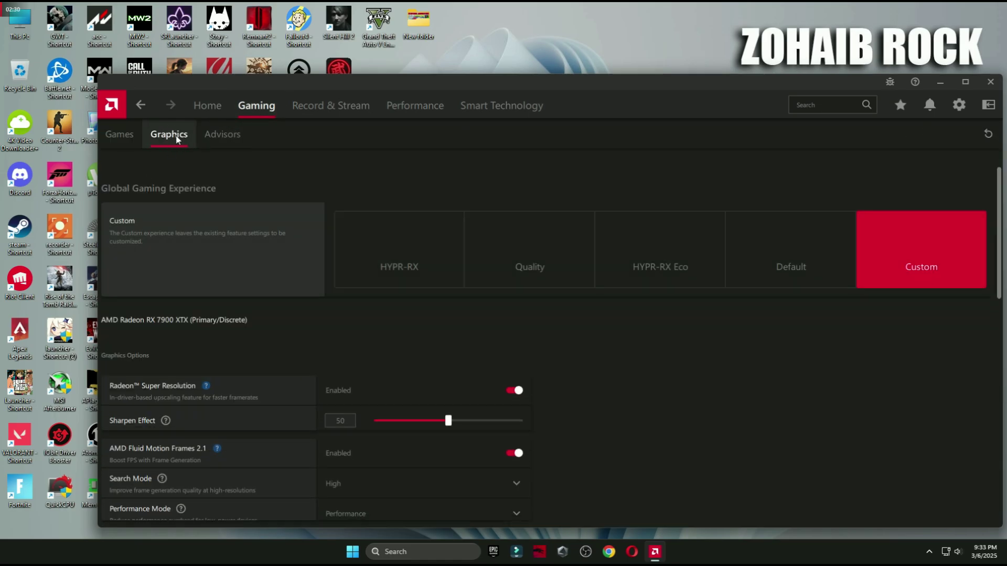
# Review the Radeon RX 7900 XTX graphics options from Radeon Super Resolution through Reset Shader Cache
pyautogui.scroll(-2, 309, 317)
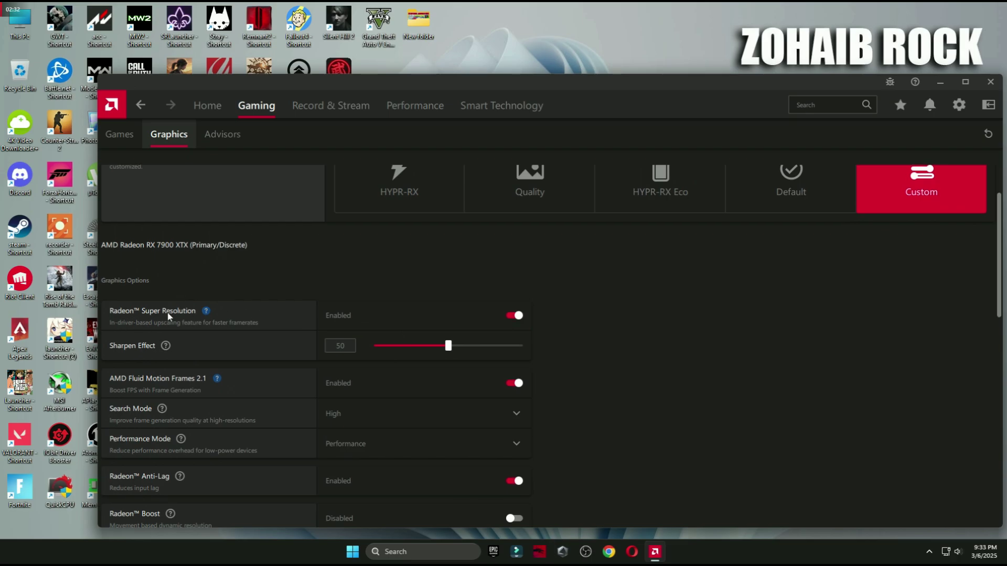
pyautogui.scroll(-3, 340, 270)
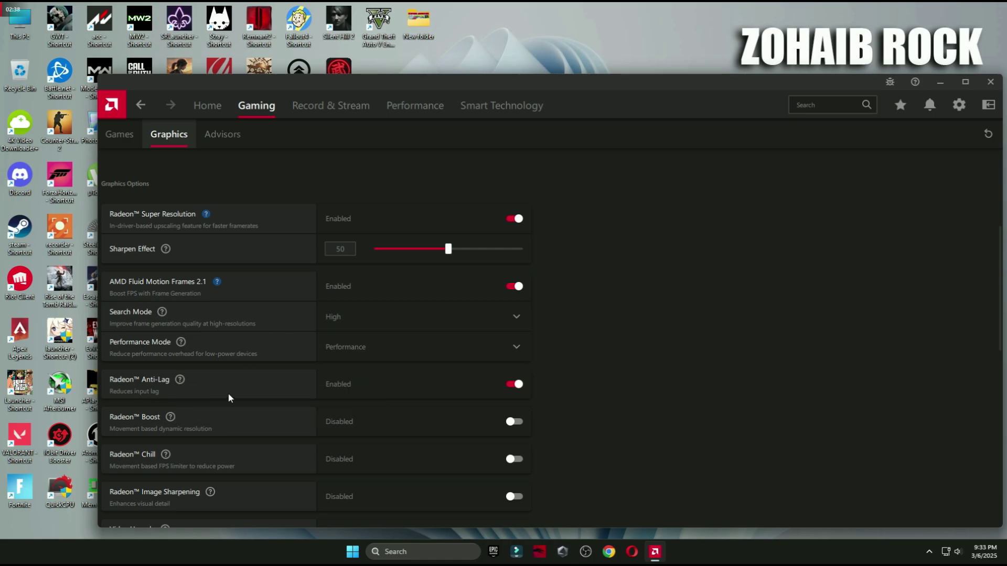
pyautogui.scroll(-2, 417, 377)
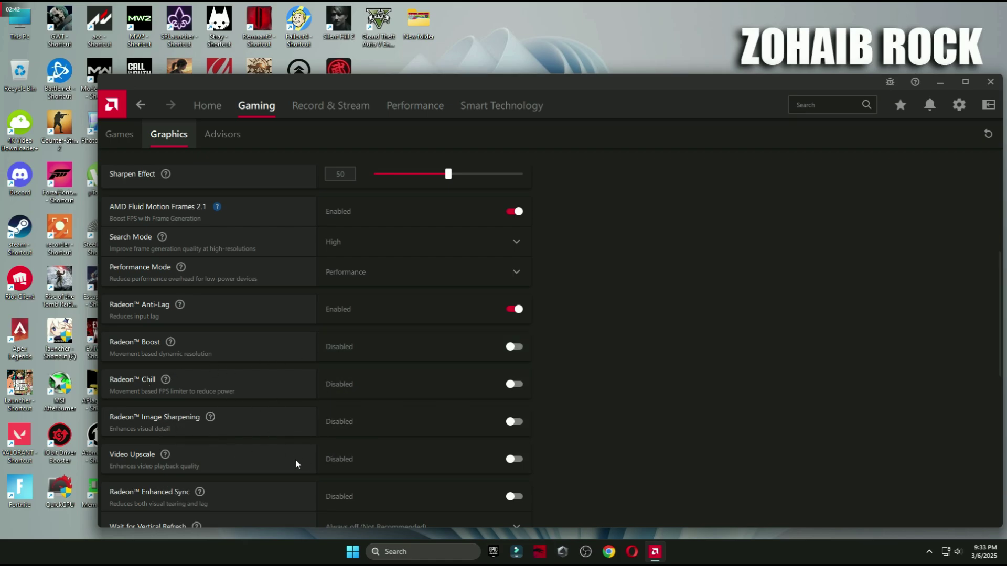
pyautogui.scroll(-3, 296, 461)
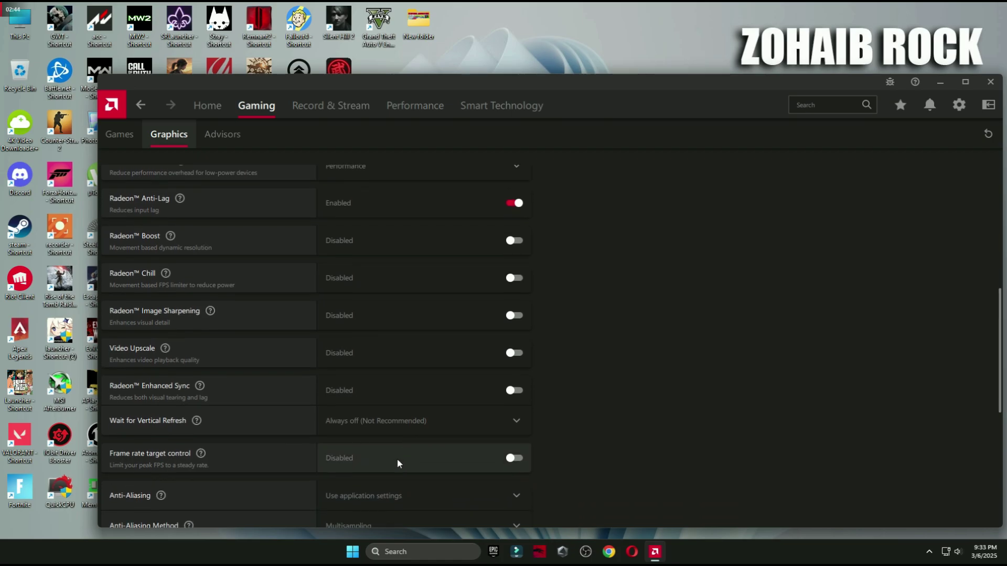
pyautogui.scroll(-2, 398, 458)
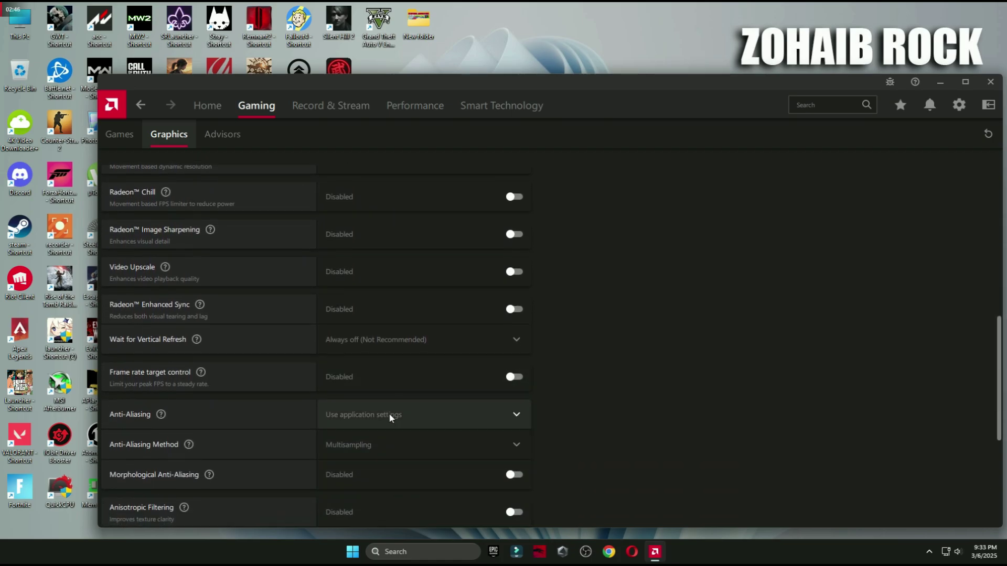
pyautogui.scroll(-4, 390, 416)
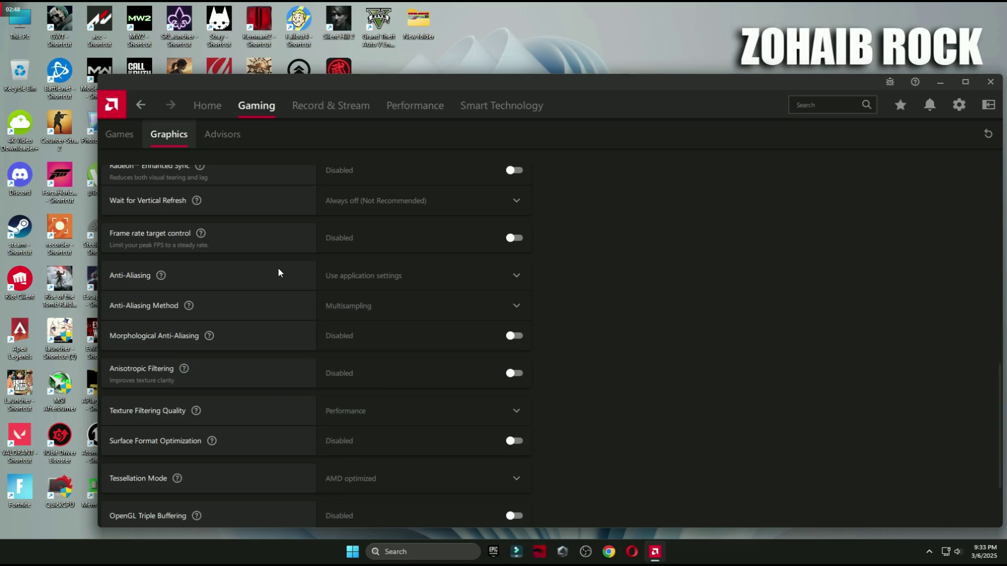
pyautogui.scroll(-3, 388, 432)
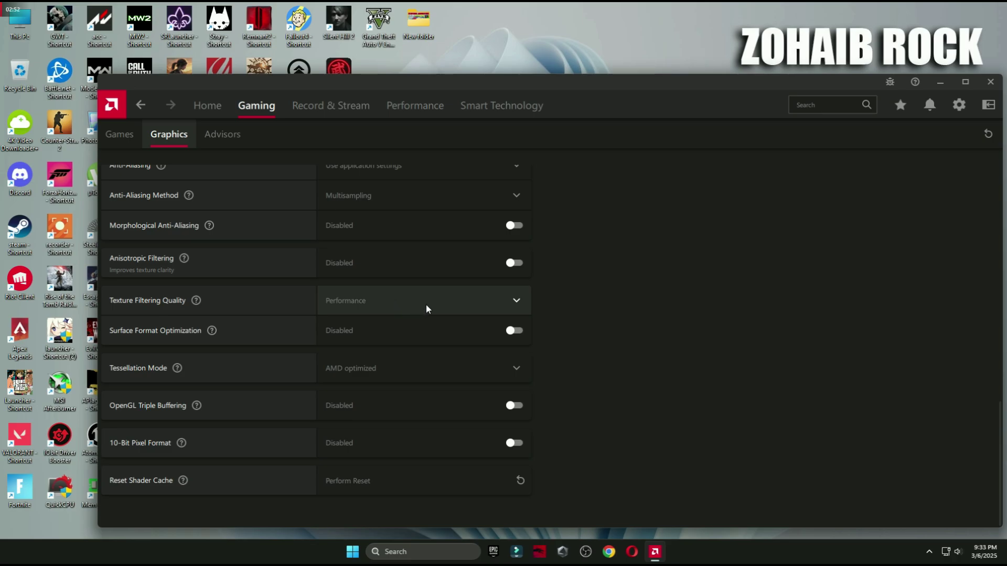
# Examine the display options and custom color settings of the connected monitor in the AMD settings
pyautogui.click(962, 106)
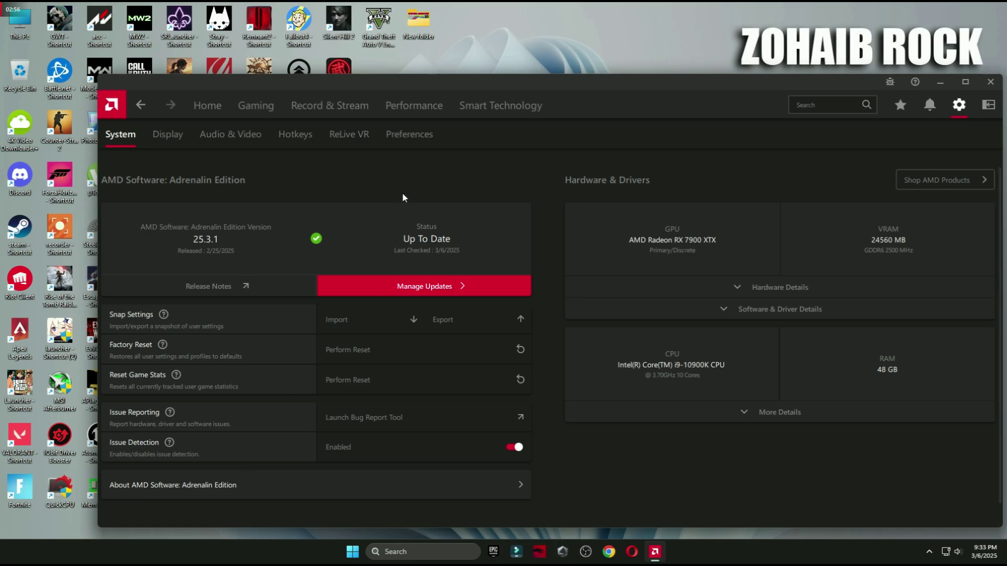
pyautogui.click(171, 137)
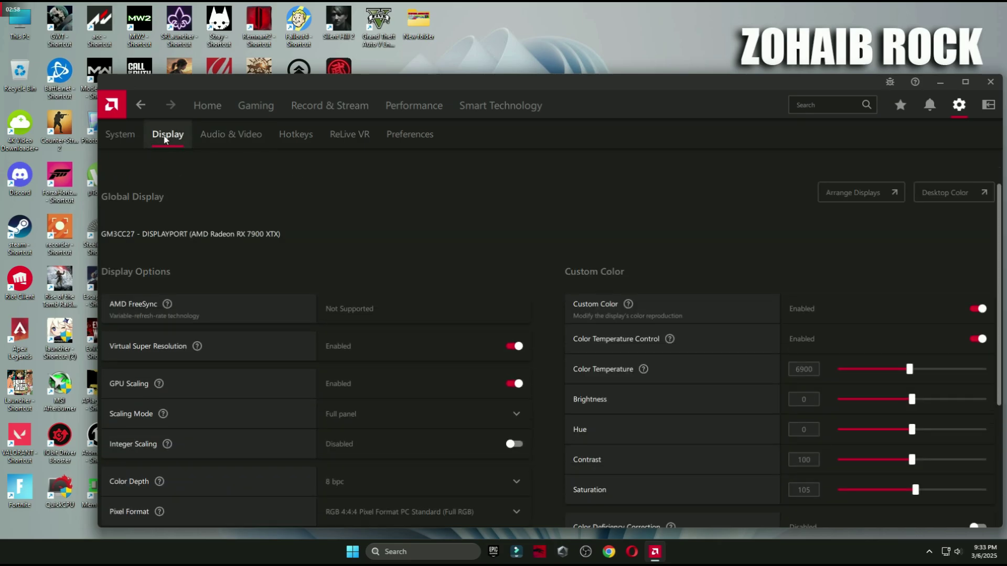
pyautogui.scroll(-2, 386, 483)
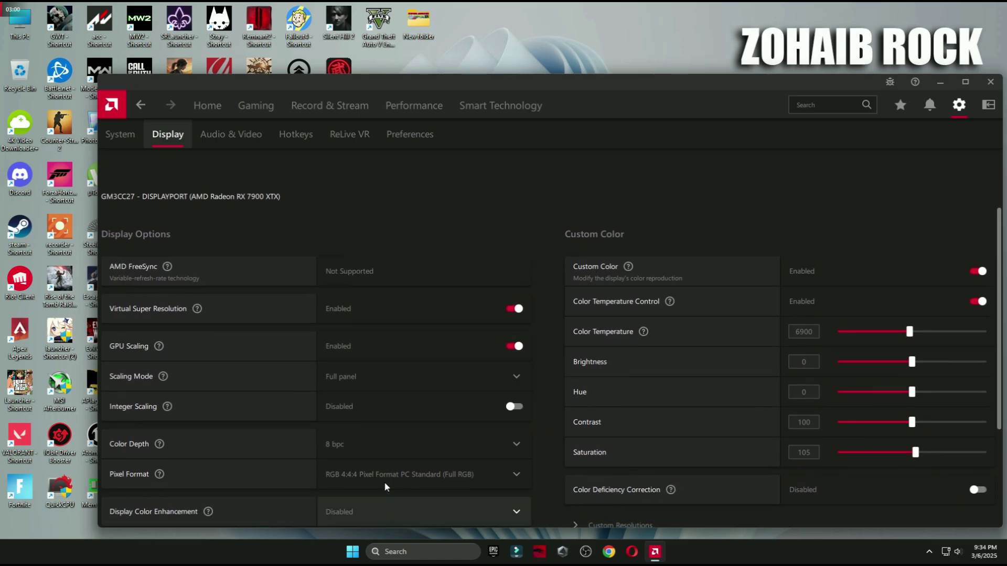
pyautogui.scroll(-1, 367, 325)
pyautogui.scroll(1, 369, 295)
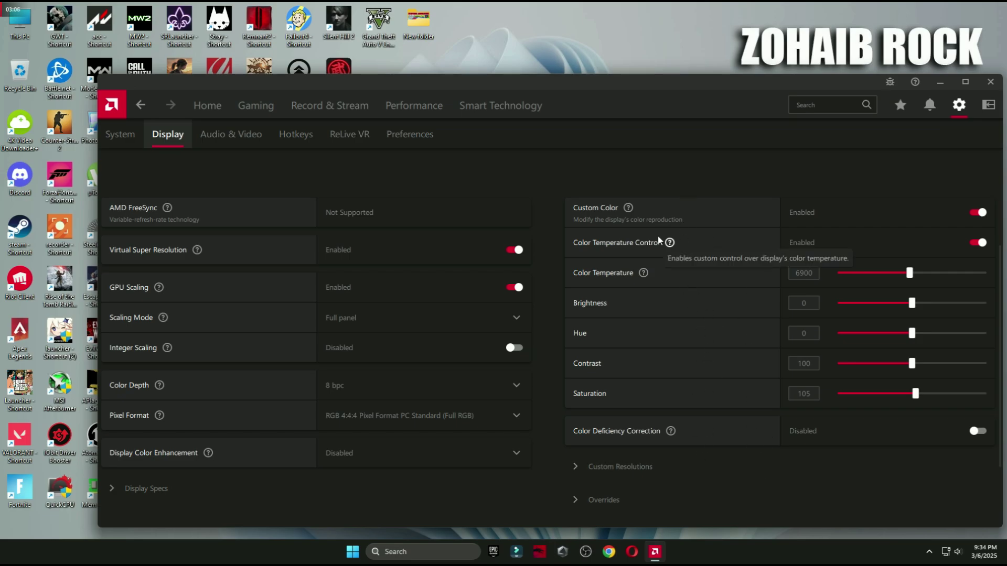
# Check the audio noise suppression and video profile settings, and look through the whole list of hotkeys
pyautogui.click(233, 140)
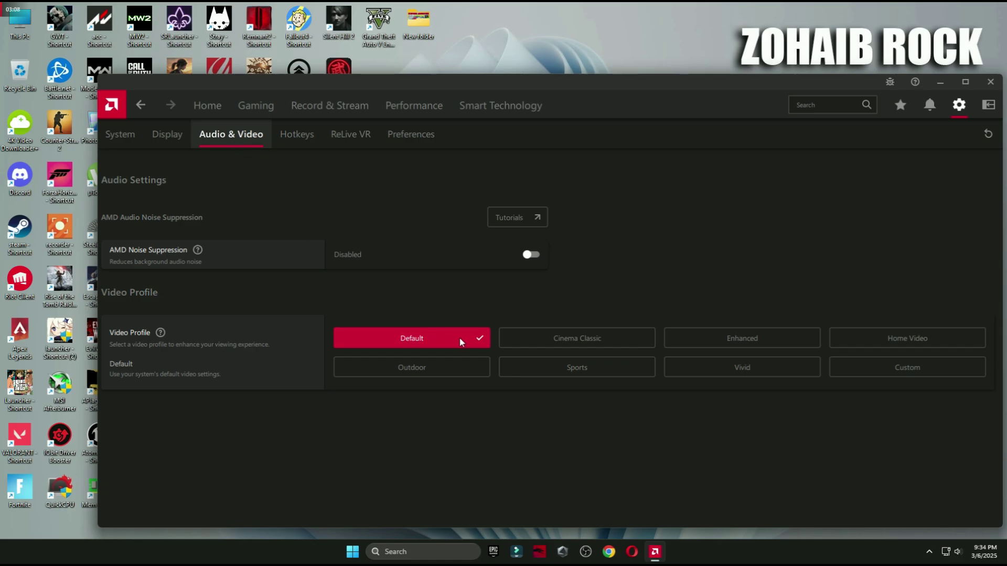
pyautogui.click(297, 137)
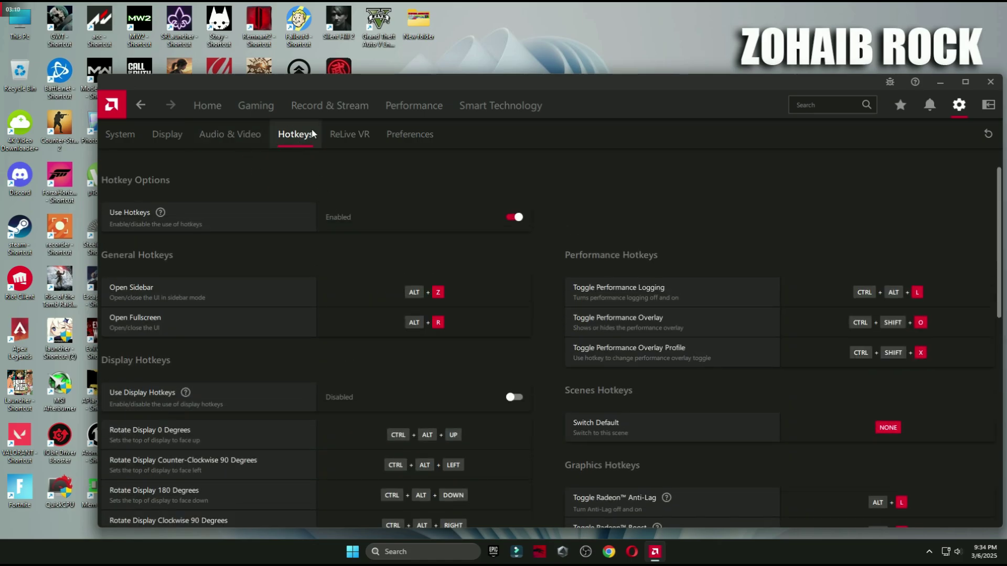
pyautogui.scroll(-5, 279, 207)
pyautogui.scroll(-5, 278, 207)
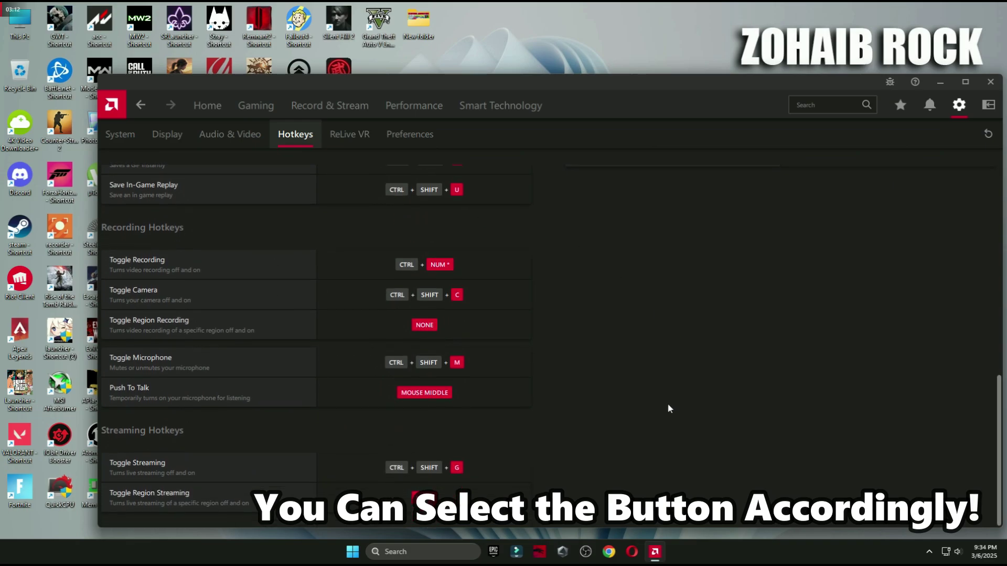
pyautogui.scroll(10, 595, 364)
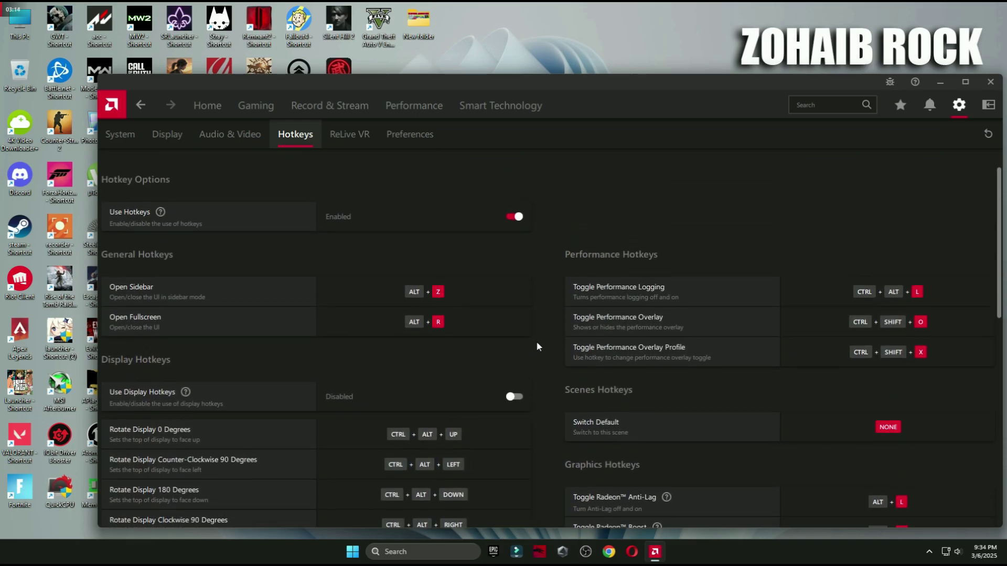
# Look through the AMD software preferences, from VR streaming and the general toggles to language and sidebar options
pyautogui.click(409, 134)
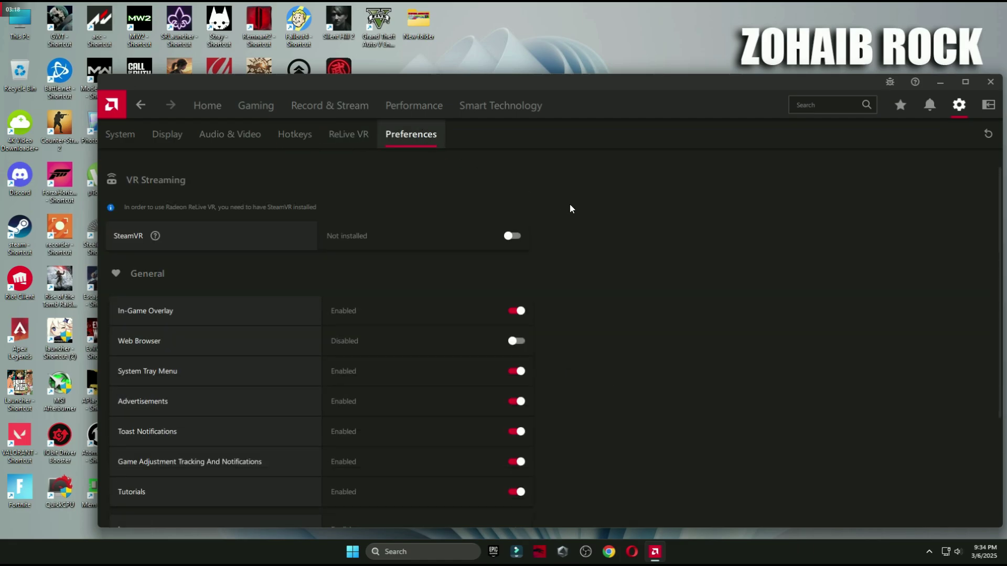
pyautogui.scroll(-3, 600, 231)
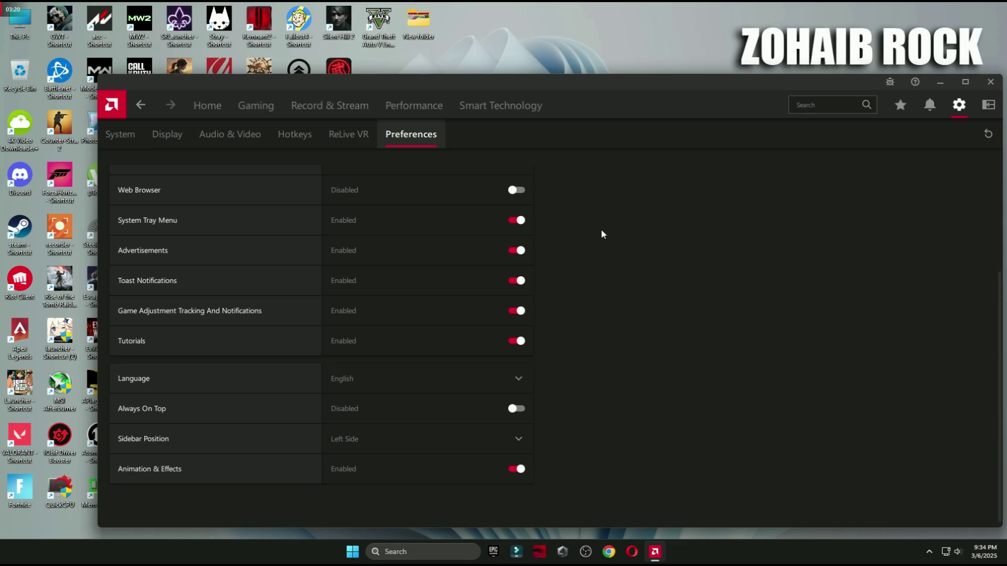
pyautogui.scroll(3, 603, 234)
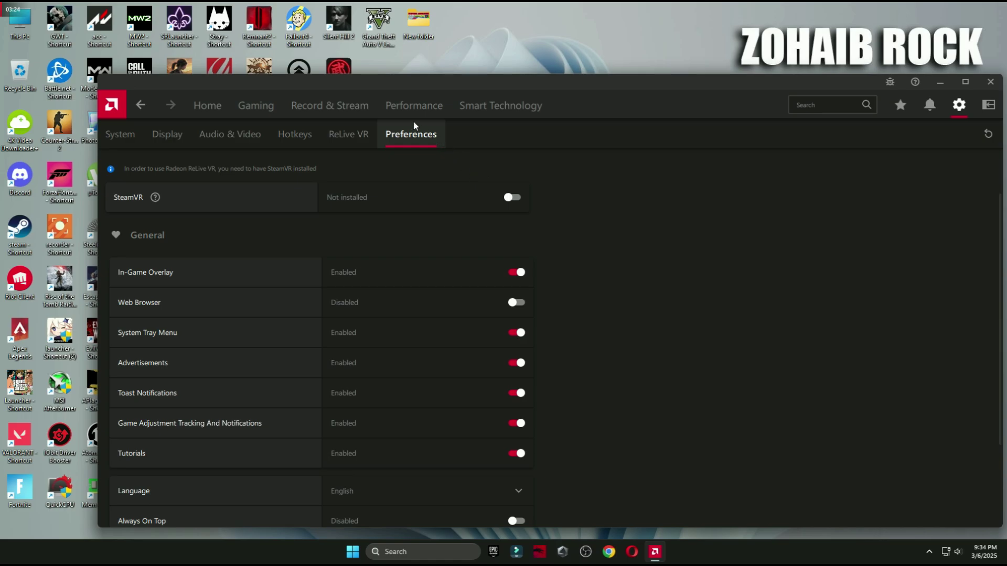
# Turn on the performance metrics overlay to preview it, set its size to 130%, and turn the overlay off again
pyautogui.click(389, 109)
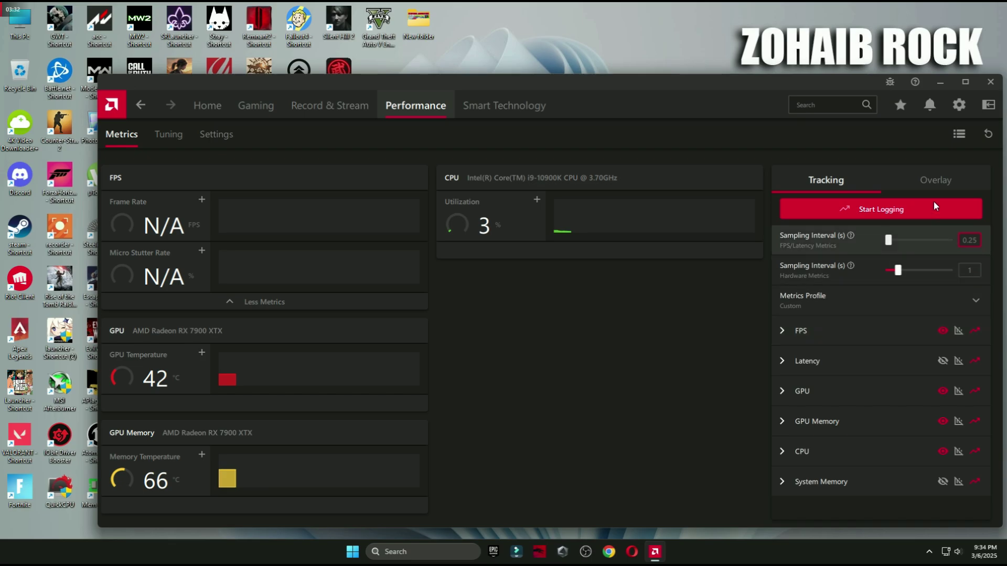
pyautogui.click(933, 179)
pyautogui.click(971, 212)
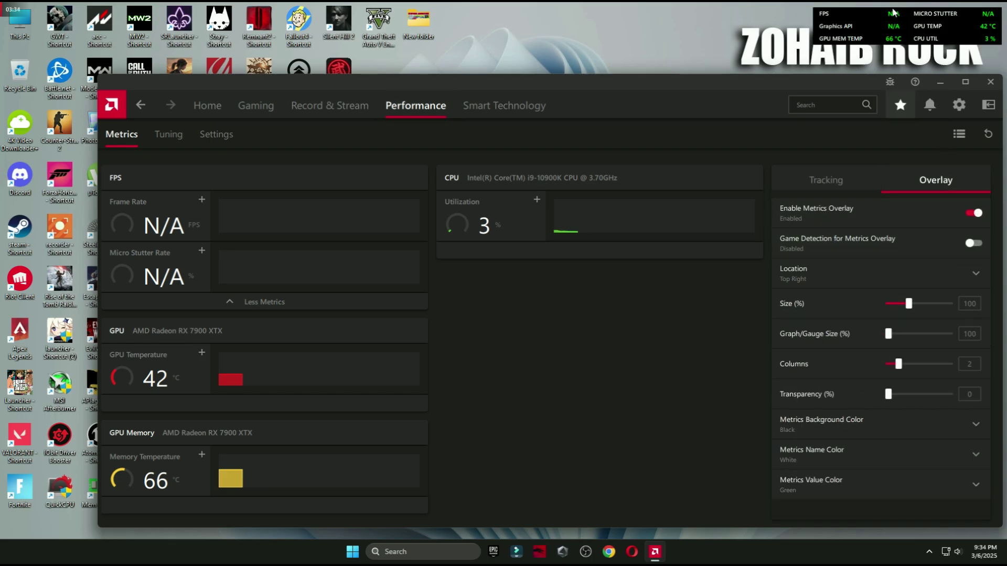
pyautogui.click(969, 246)
pyautogui.click(970, 246)
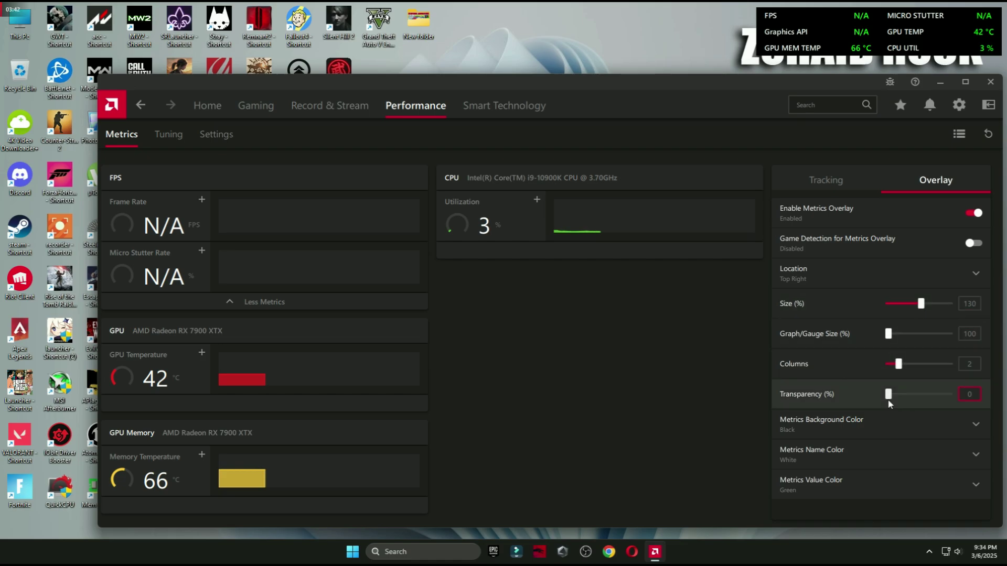
pyautogui.click(972, 212)
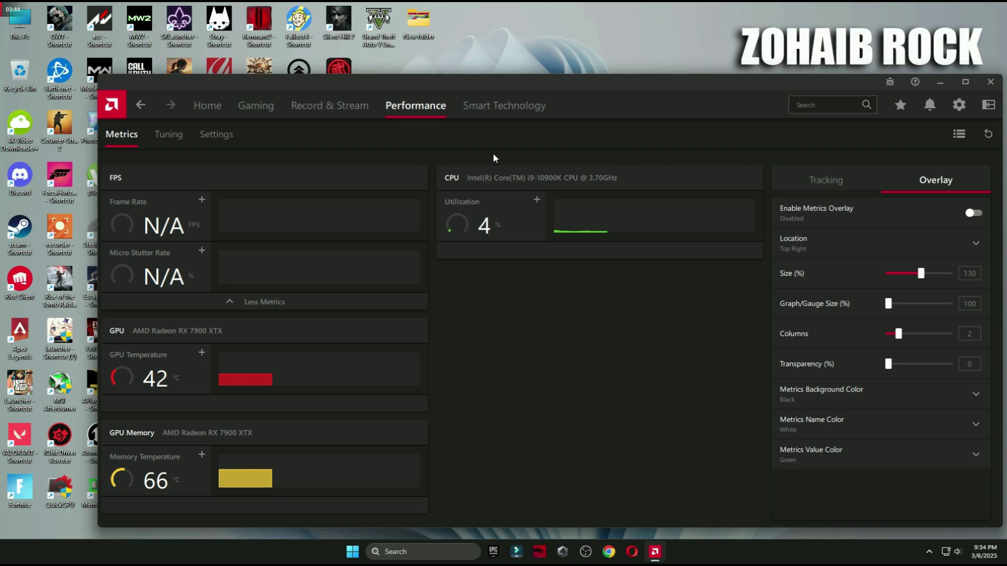
# Examine the performance metrics settings, the GPU tuning controls, and the recording, live streaming and media settings in the AMD software
pyautogui.click(218, 134)
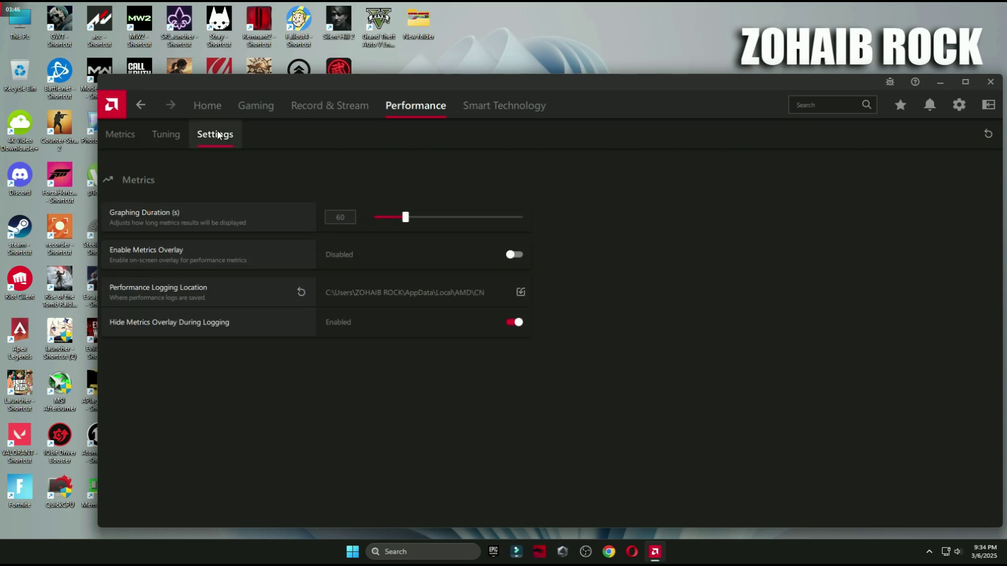
pyautogui.click(185, 134)
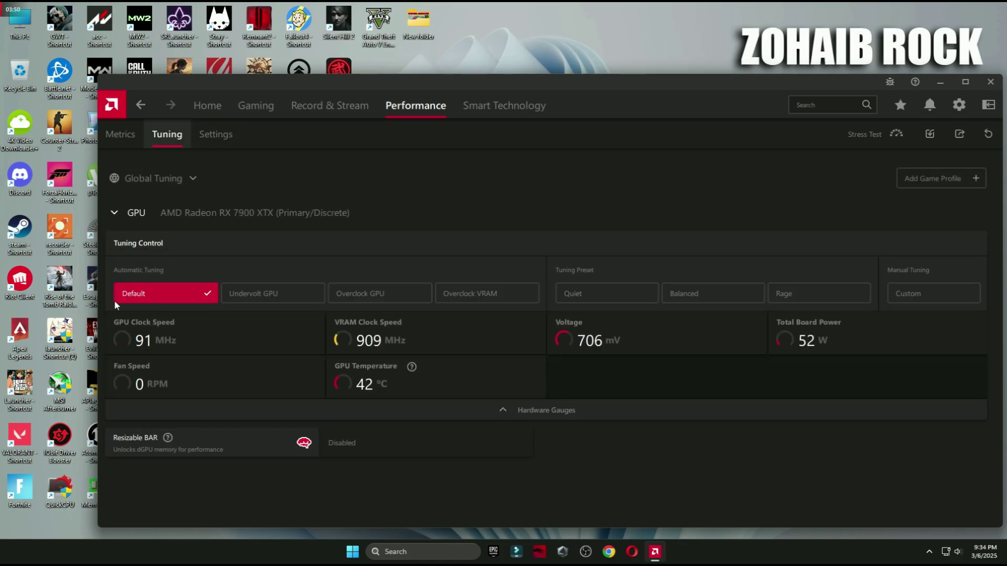
pyautogui.click(317, 114)
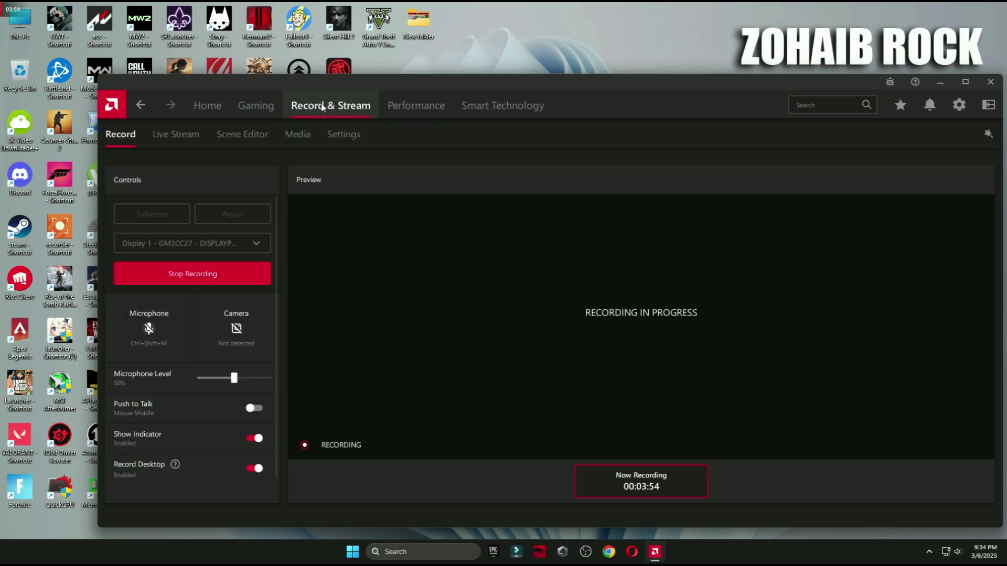
pyautogui.click(344, 137)
pyautogui.scroll(-5, 352, 165)
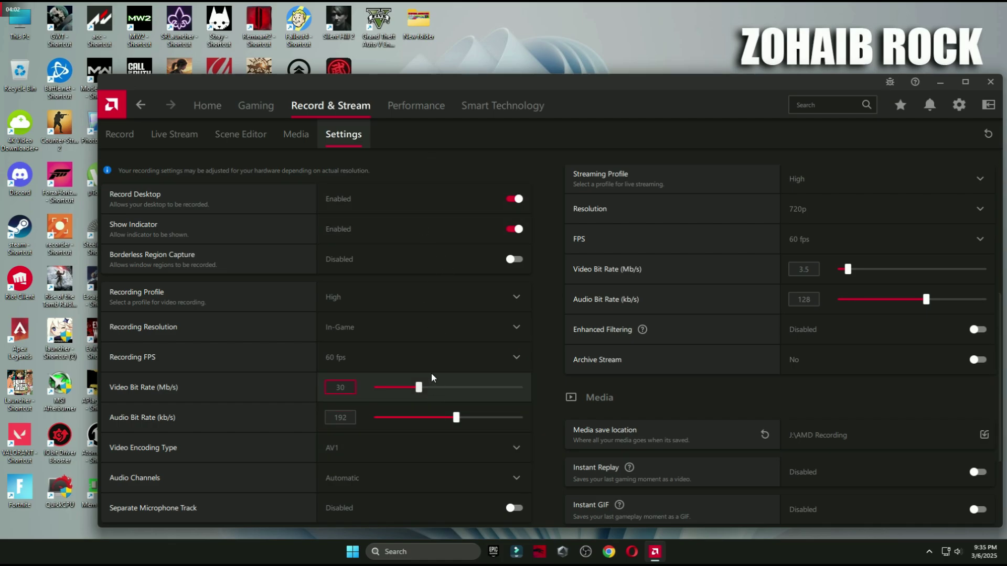
pyautogui.scroll(-1, 429, 253)
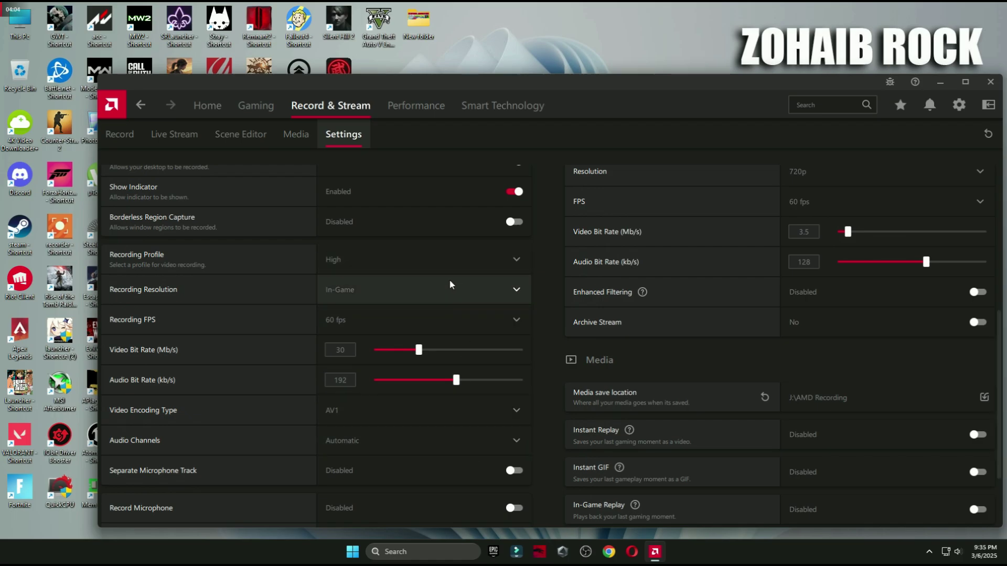
pyautogui.scroll(-1, 436, 273)
pyautogui.scroll(-1, 435, 306)
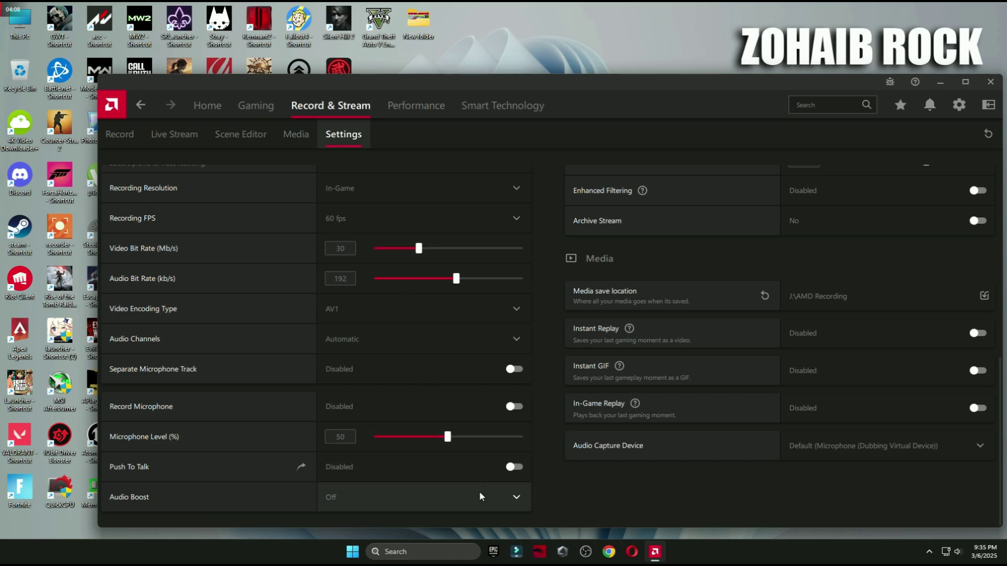
pyautogui.scroll(2, 591, 461)
pyautogui.scroll(1, 496, 420)
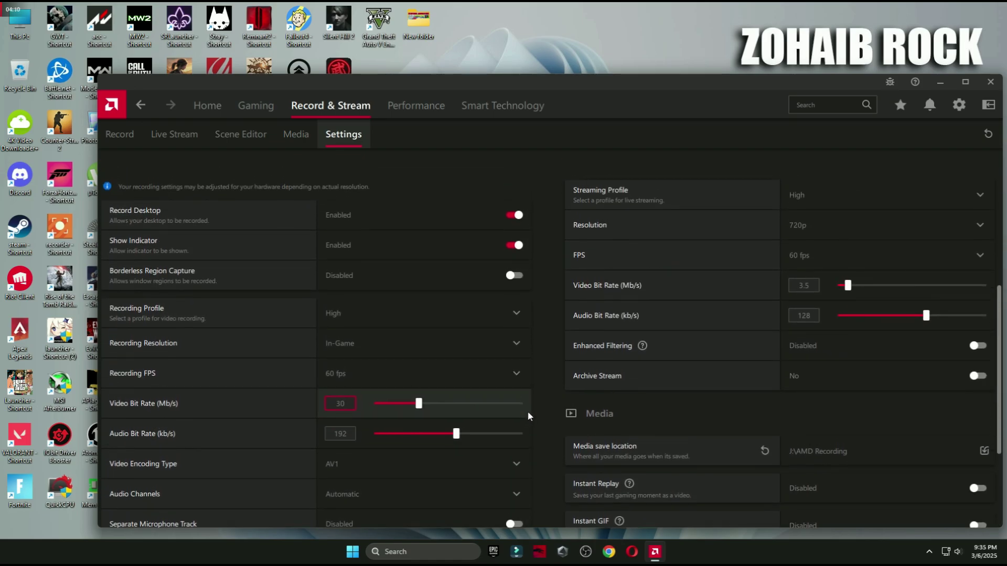
pyautogui.scroll(2, 801, 238)
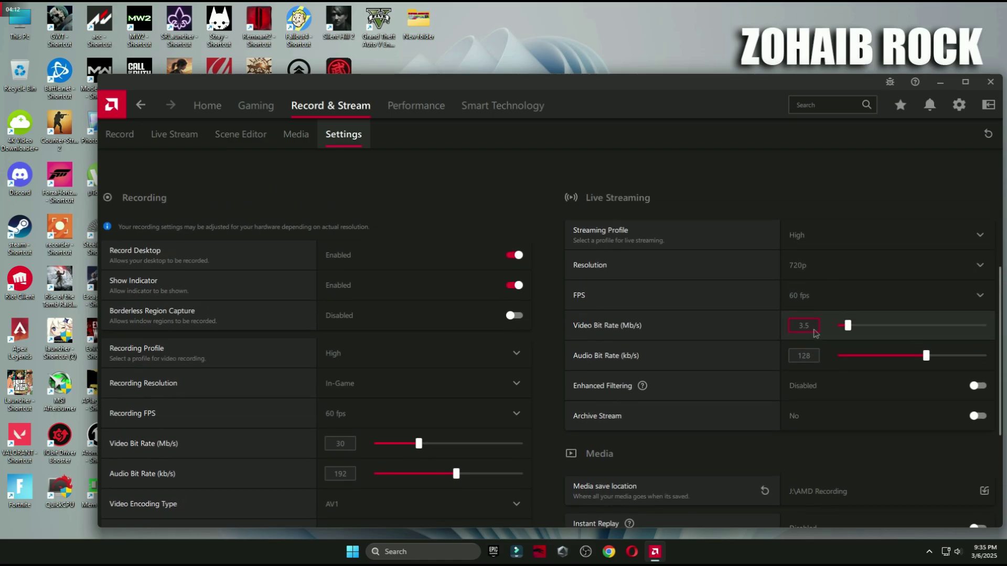
pyautogui.scroll(-4, 778, 360)
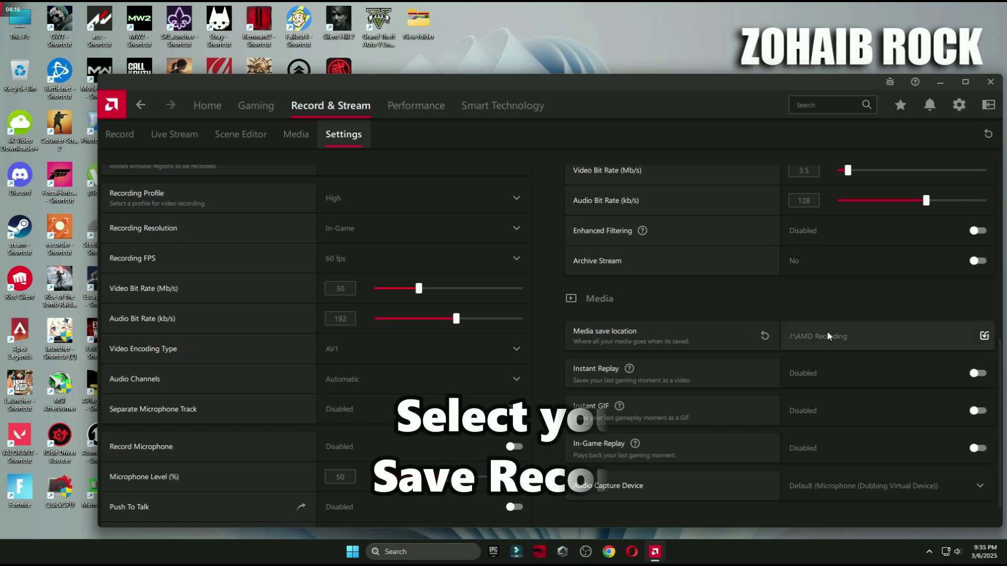
# Open and cancel the folder choice for the media save location, and switch Instant Replay on and off again
pyautogui.click(848, 335)
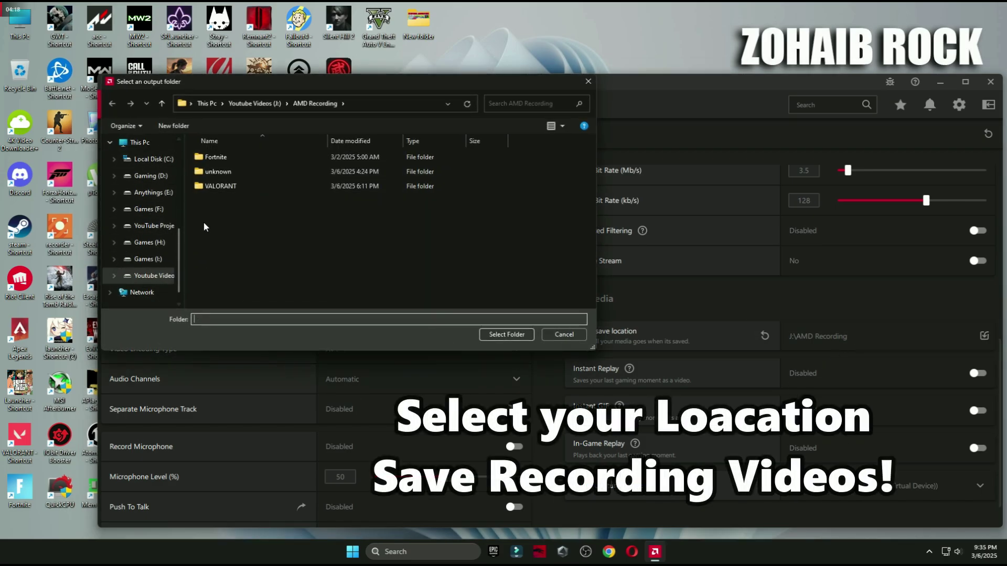
pyautogui.click(578, 336)
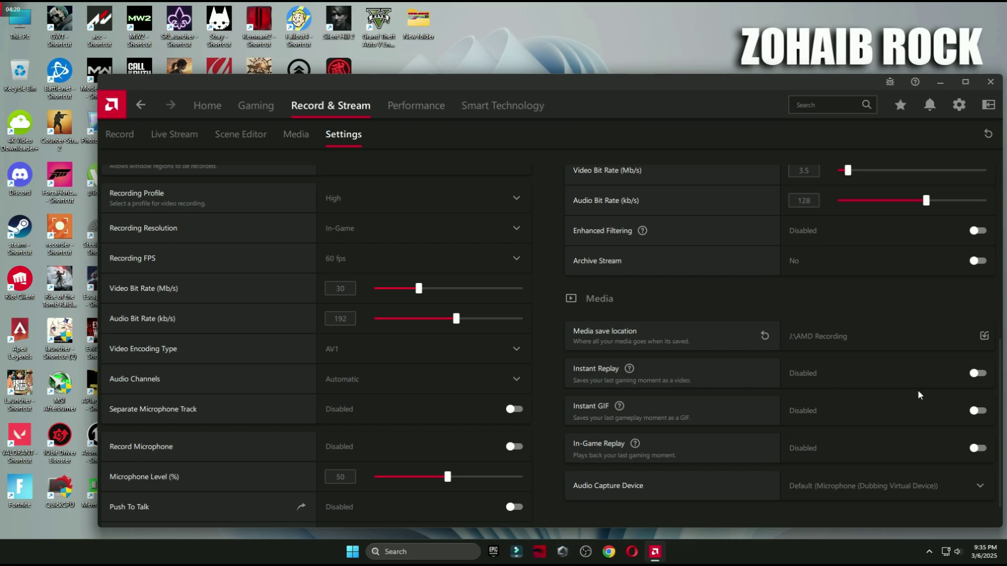
pyautogui.click(952, 385)
pyautogui.click(849, 403)
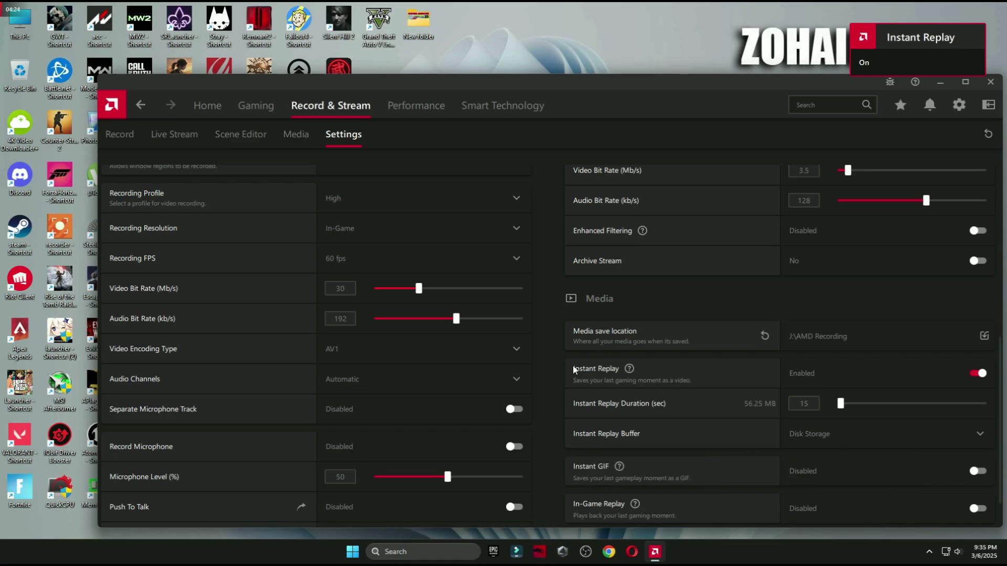
pyautogui.click(952, 376)
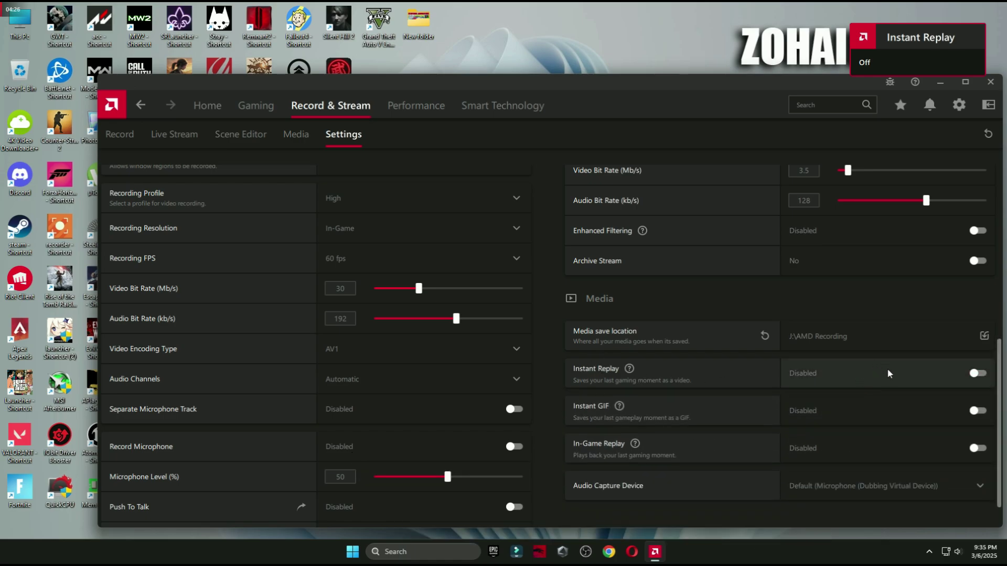
# Close the AMD software and open the Graphics settings from the Game Mode page of Windows Settings
pyautogui.click(206, 113)
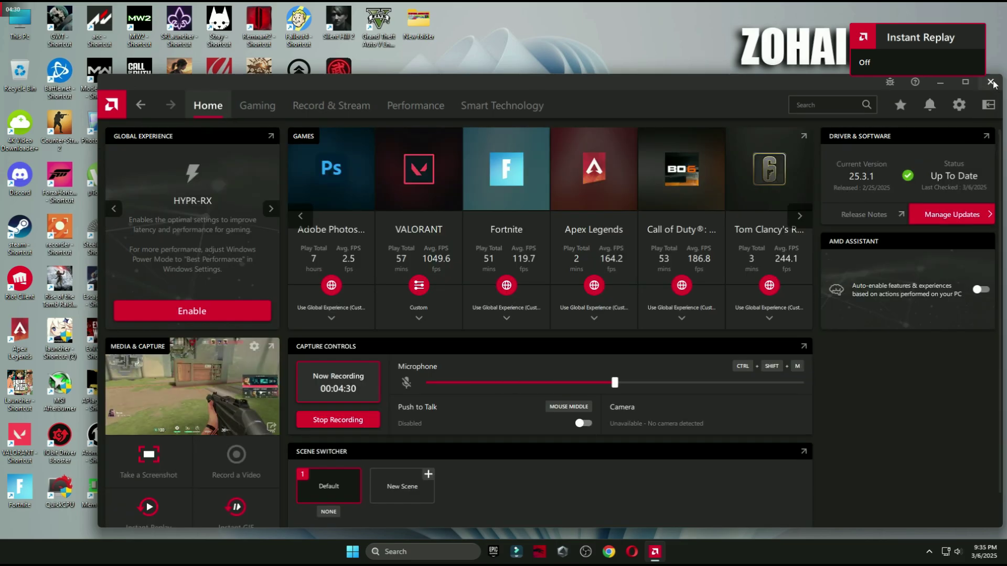
pyautogui.click(991, 82)
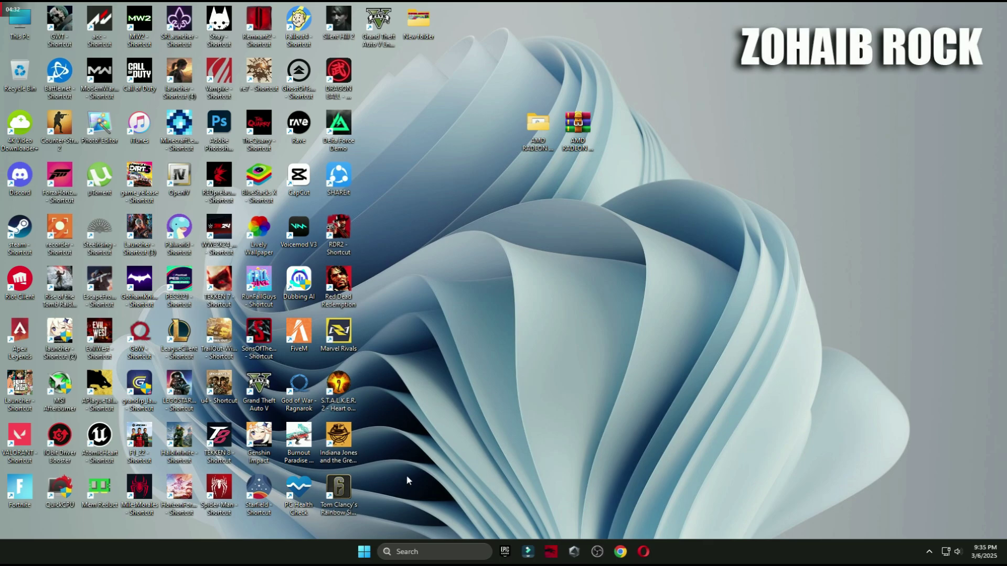
pyautogui.click(364, 551)
pyautogui.click(567, 248)
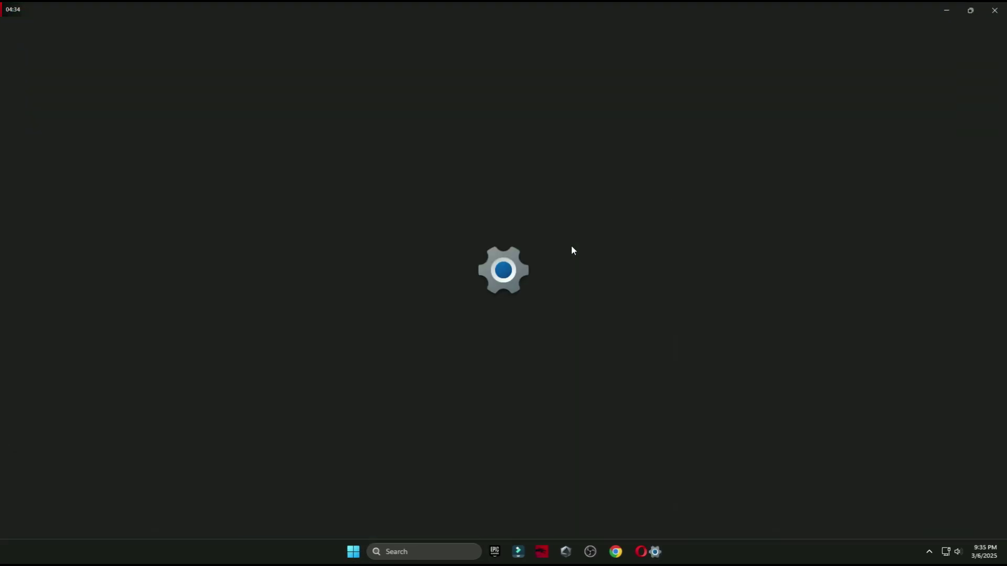
pyautogui.click(59, 259)
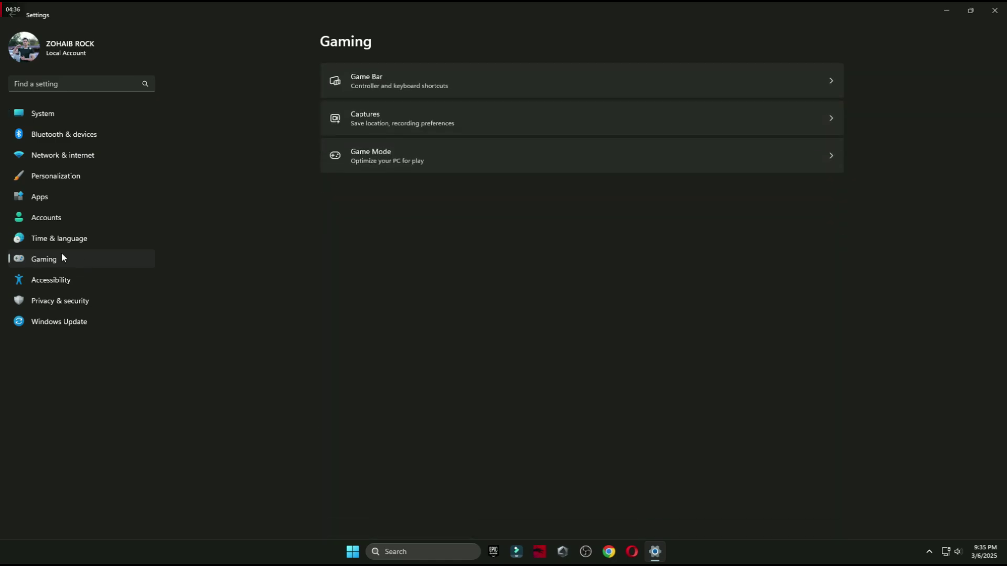
pyautogui.click(375, 160)
pyautogui.click(405, 162)
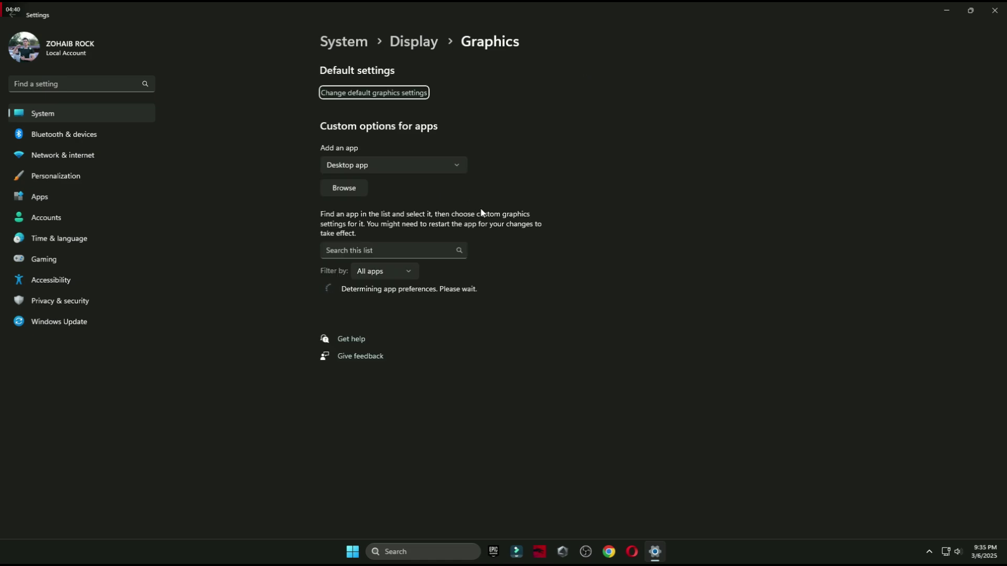
# Remove the existing VALORANT entry from the list of apps with custom graphics options
pyautogui.scroll(-1, 345, 389)
pyautogui.scroll(-5, 345, 390)
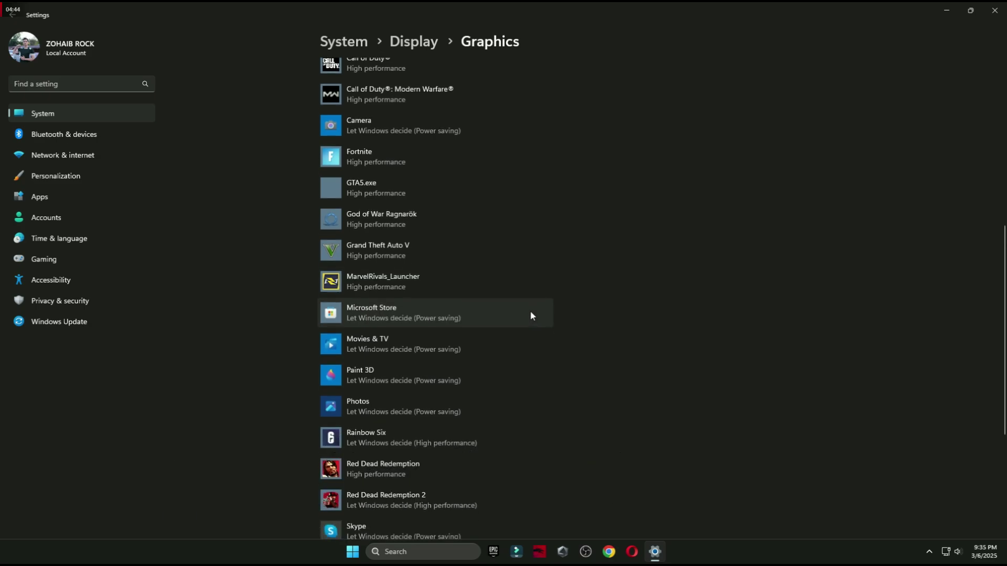
pyautogui.scroll(-4, 530, 315)
pyautogui.click(452, 387)
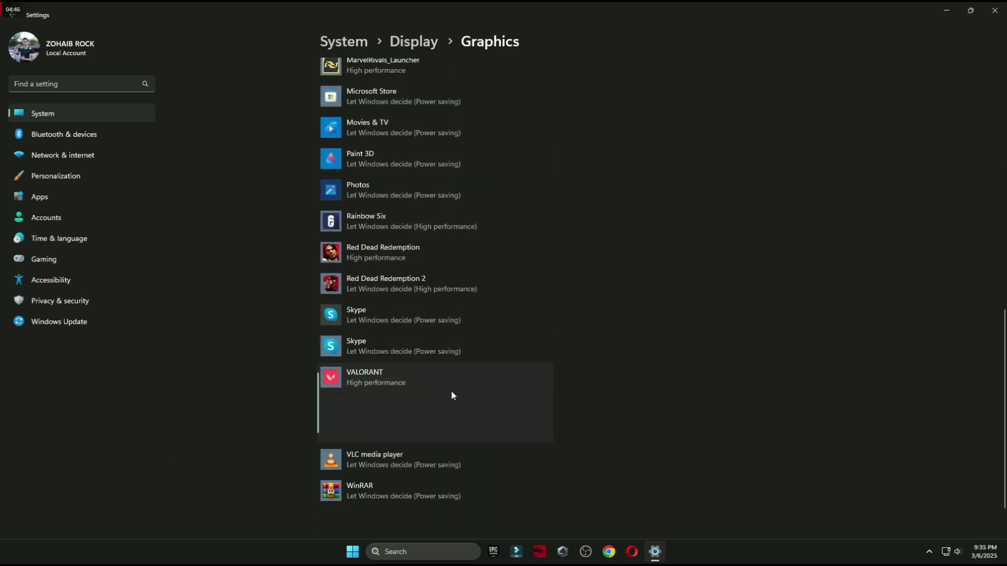
pyautogui.click(526, 431)
# Add VALORANT-Win64-Shipping from D:\Riot Games\VALORANT\live\ShooterGame\Binaries\Win64 to the custom graphics options as a desktop app
pyautogui.scroll(15, 344, 389)
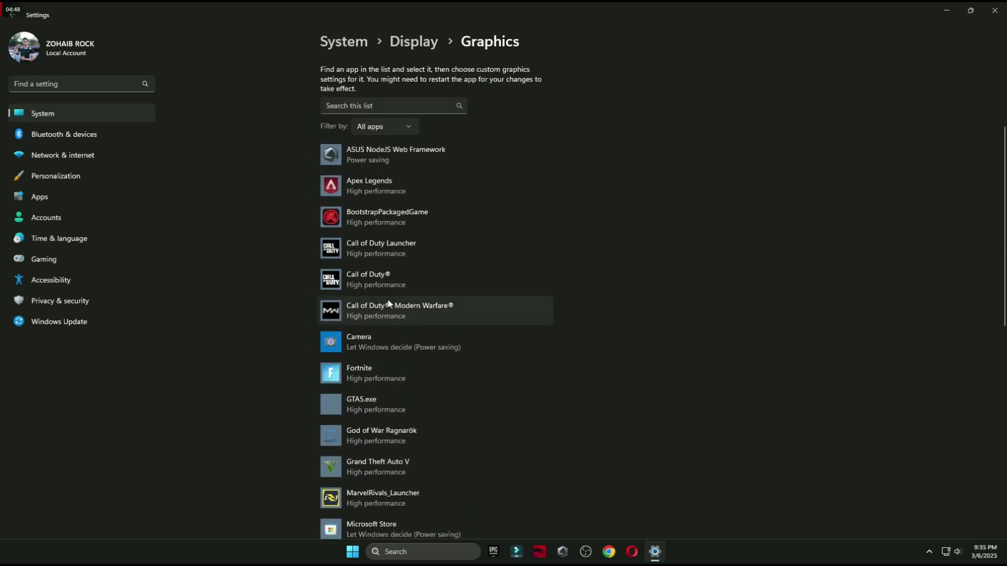
pyautogui.click(344, 189)
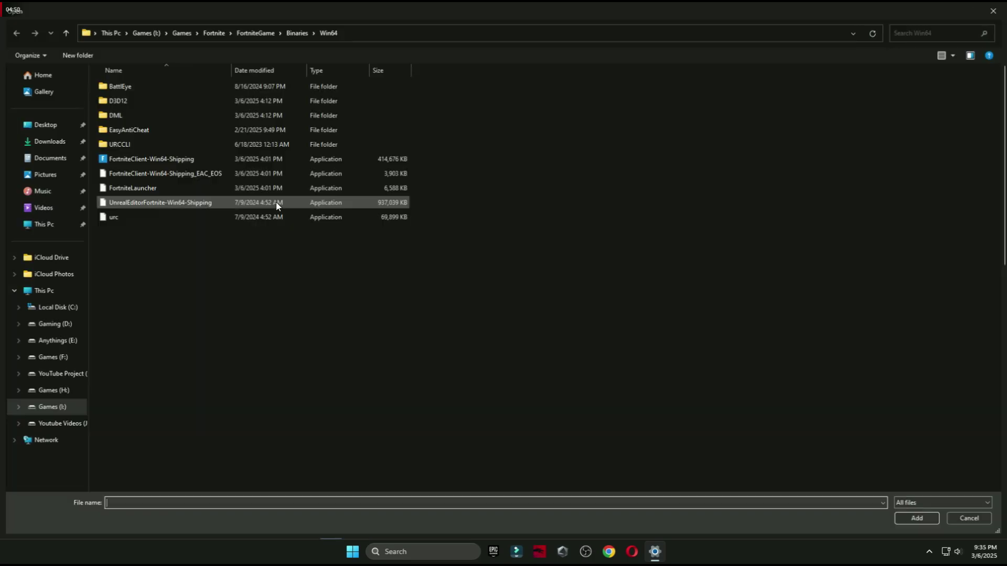
pyautogui.click(50, 325)
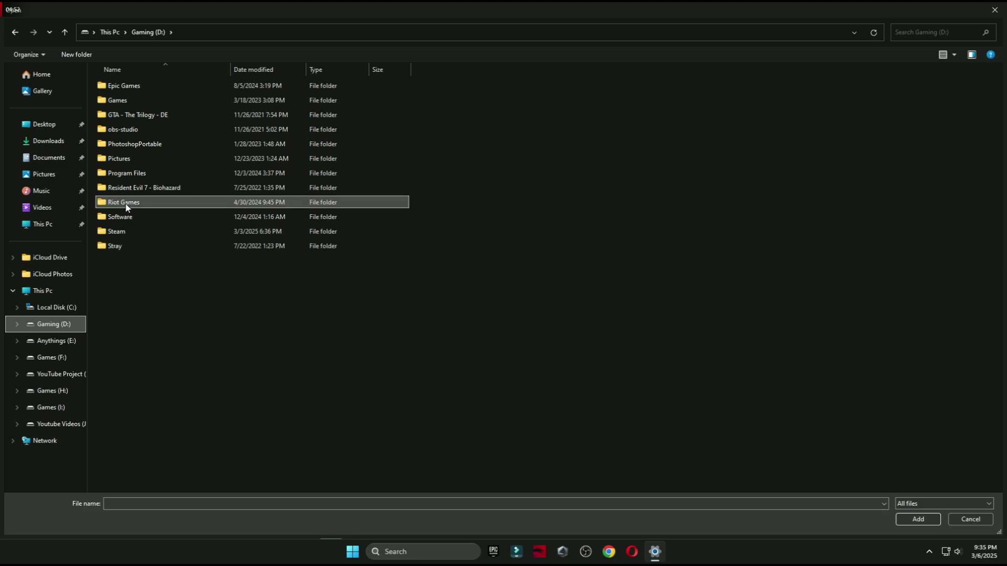
pyautogui.doubleClick(126, 207)
pyautogui.doubleClick(123, 116)
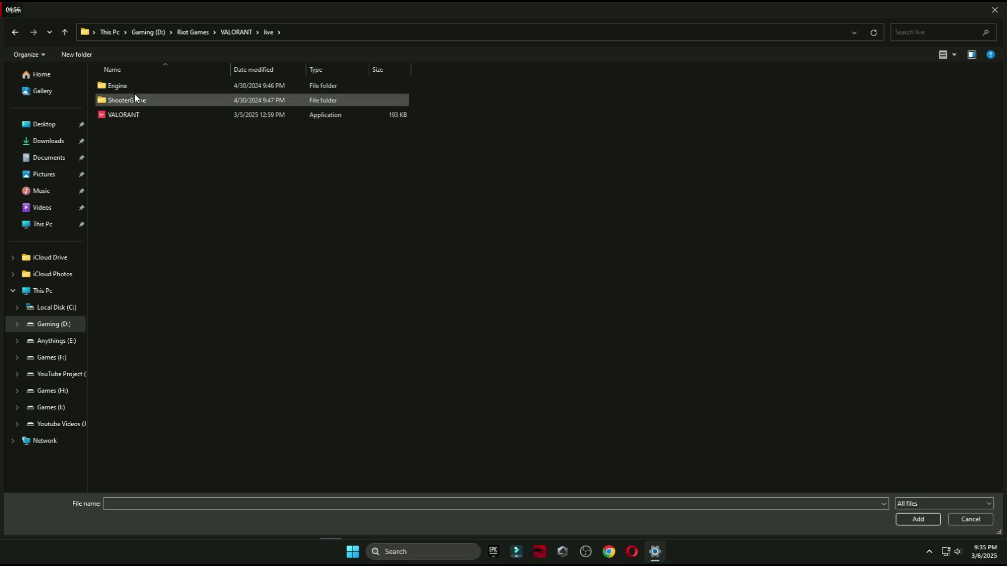
pyautogui.doubleClick(134, 99)
pyautogui.doubleClick(134, 86)
pyautogui.doubleClick(134, 87)
pyautogui.click(134, 87)
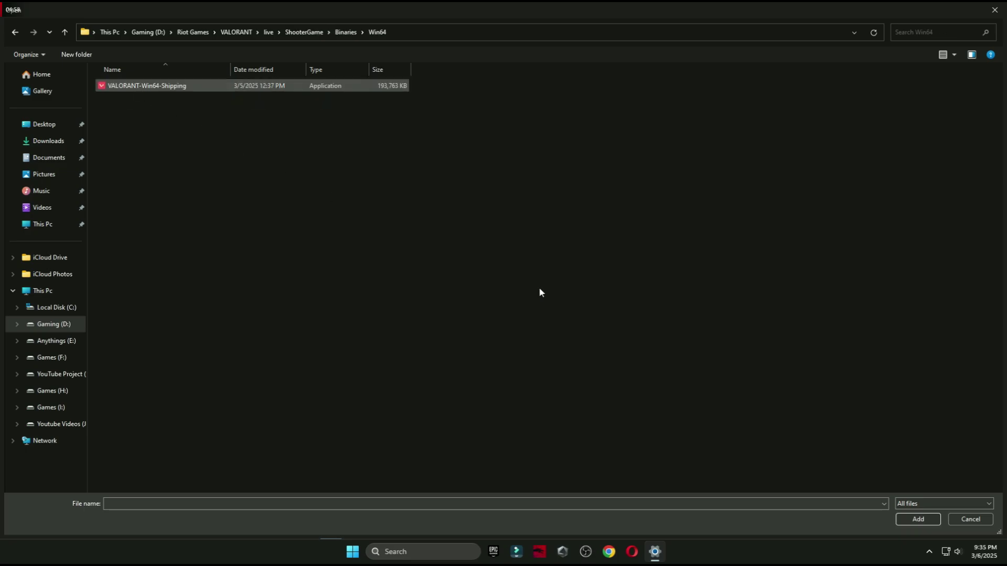
pyautogui.click(919, 519)
# Set VALORANT's graphics preference to High performance, save it, and close Windows Settings
pyautogui.scroll(-10, 457, 288)
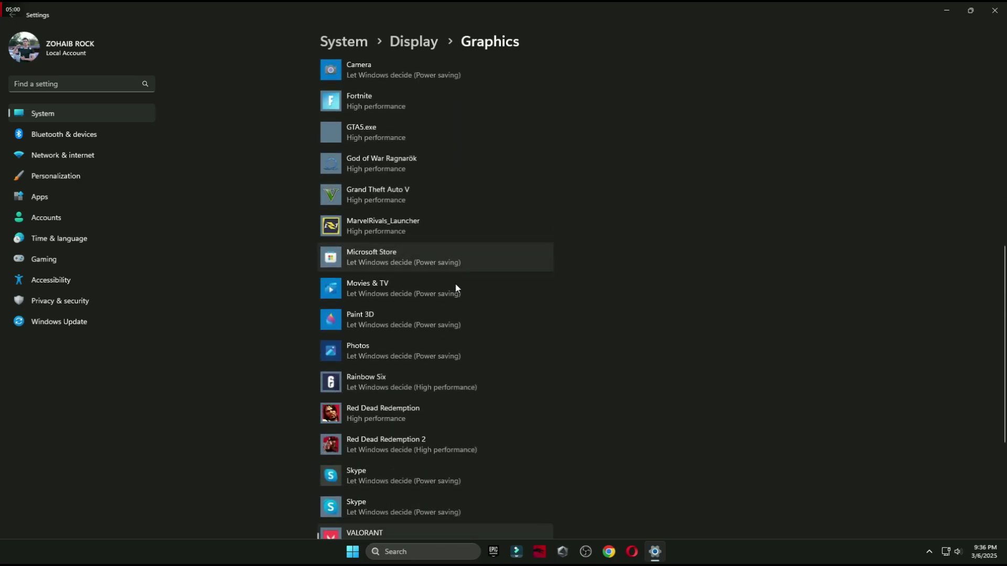
pyautogui.scroll(-2, 455, 351)
pyautogui.click(473, 377)
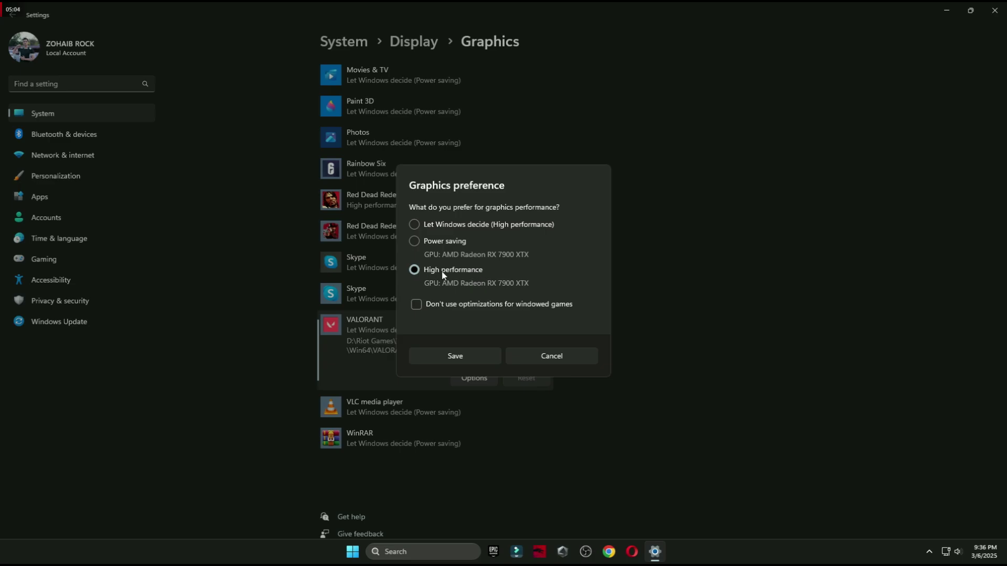
pyautogui.click(467, 355)
pyautogui.click(995, 10)
# Restart the PC to apply the changes
pyautogui.click(364, 552)
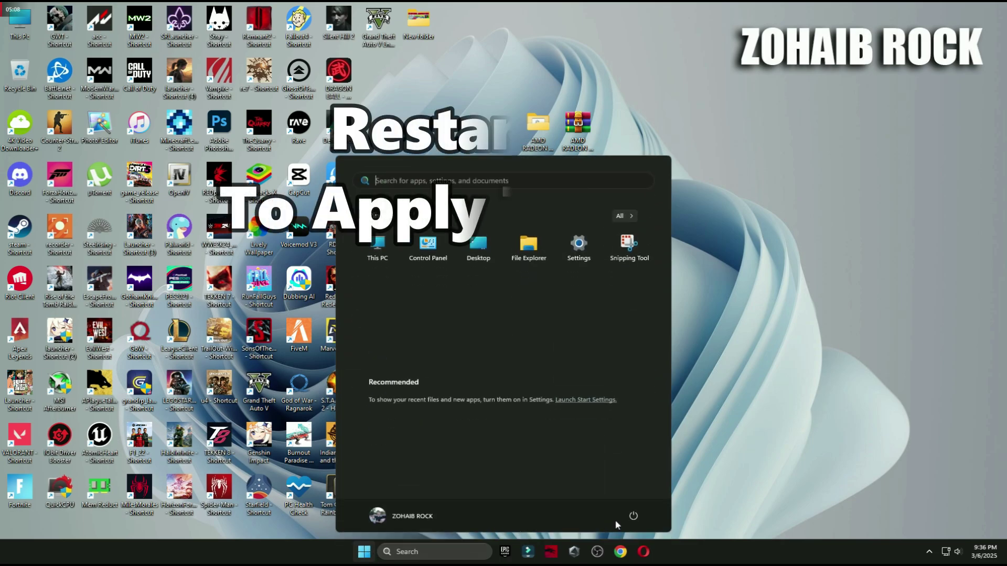
pyautogui.click(633, 517)
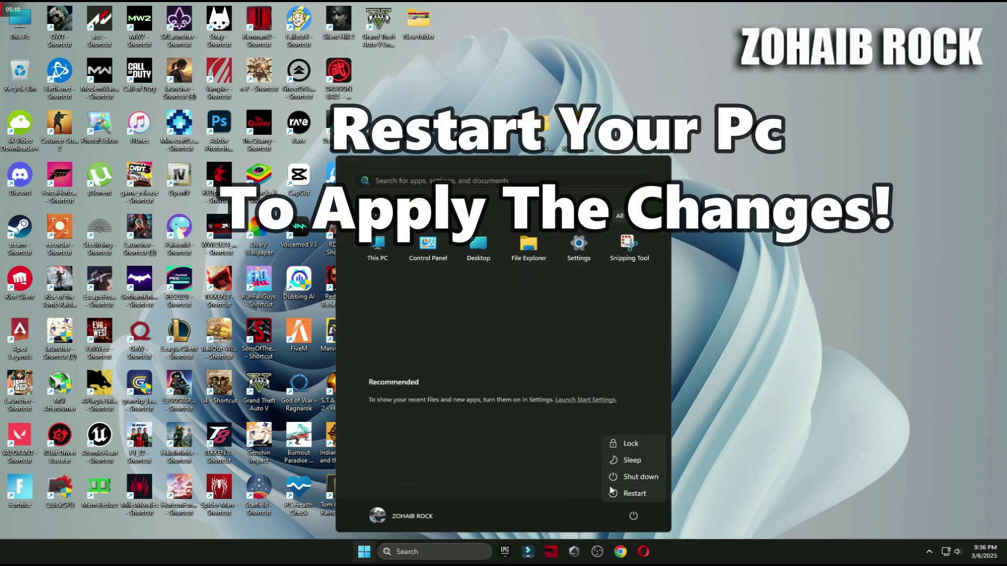